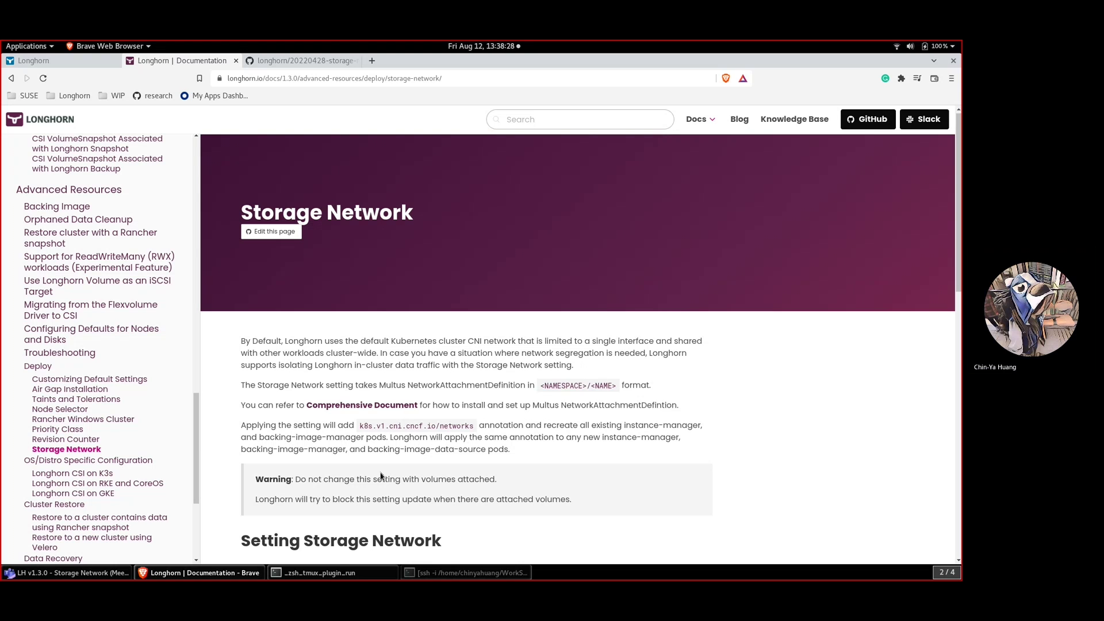
- Bring the tmux terminal in front of the Longhorn Storage Network docs in Brave
click(333, 572)
- Arrange both SSH terminals side by side over the docs, with focus on the tmux terminal
click(437, 573)
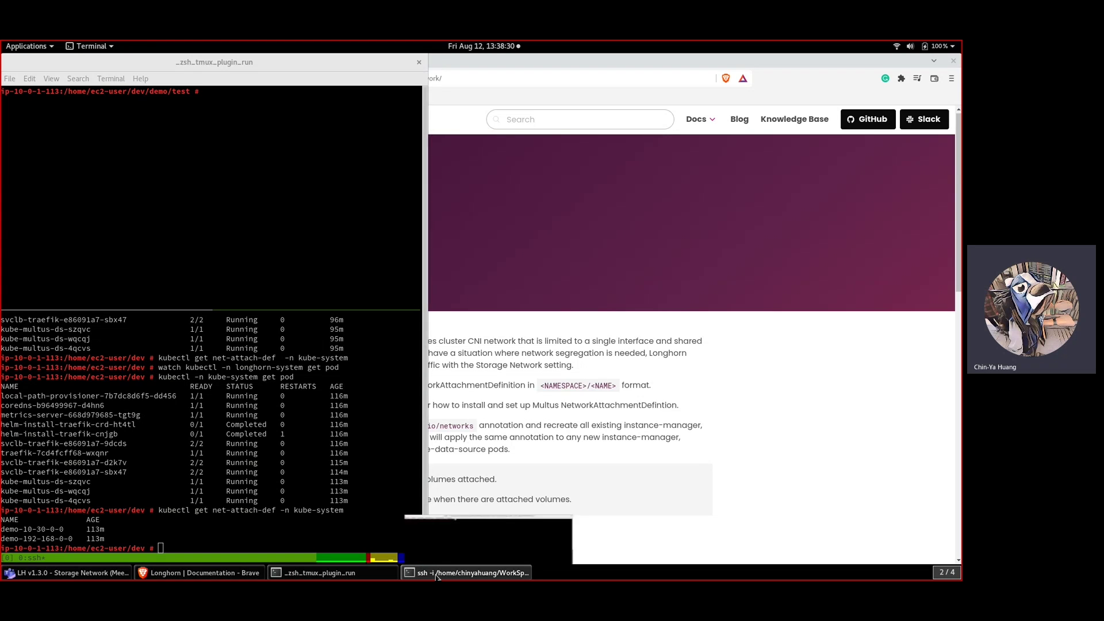
click(436, 575)
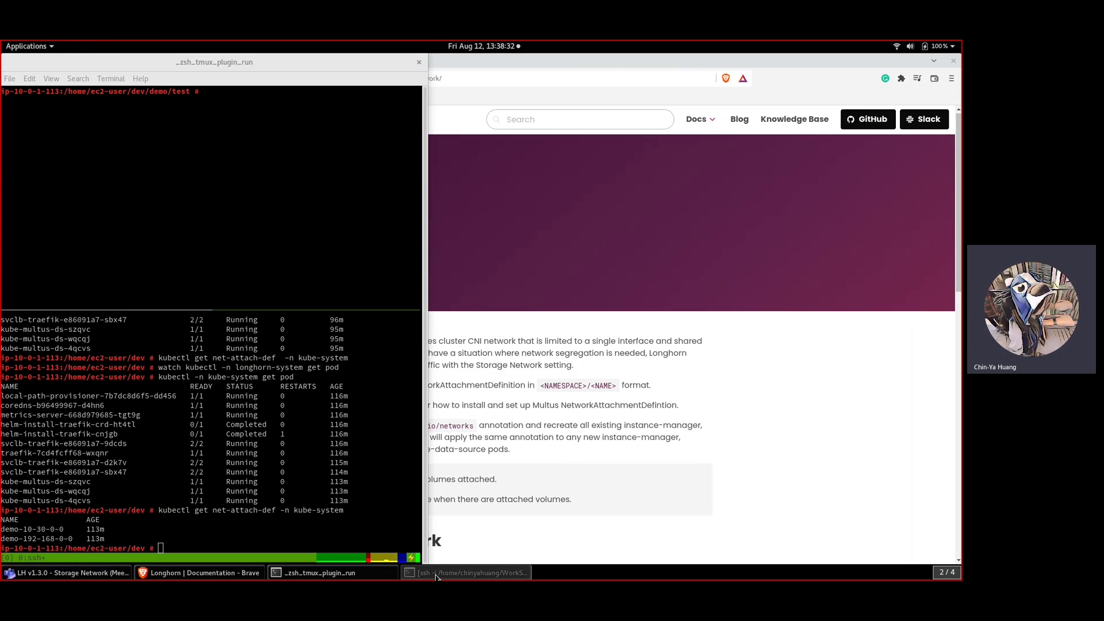
click(437, 575)
click(331, 454)
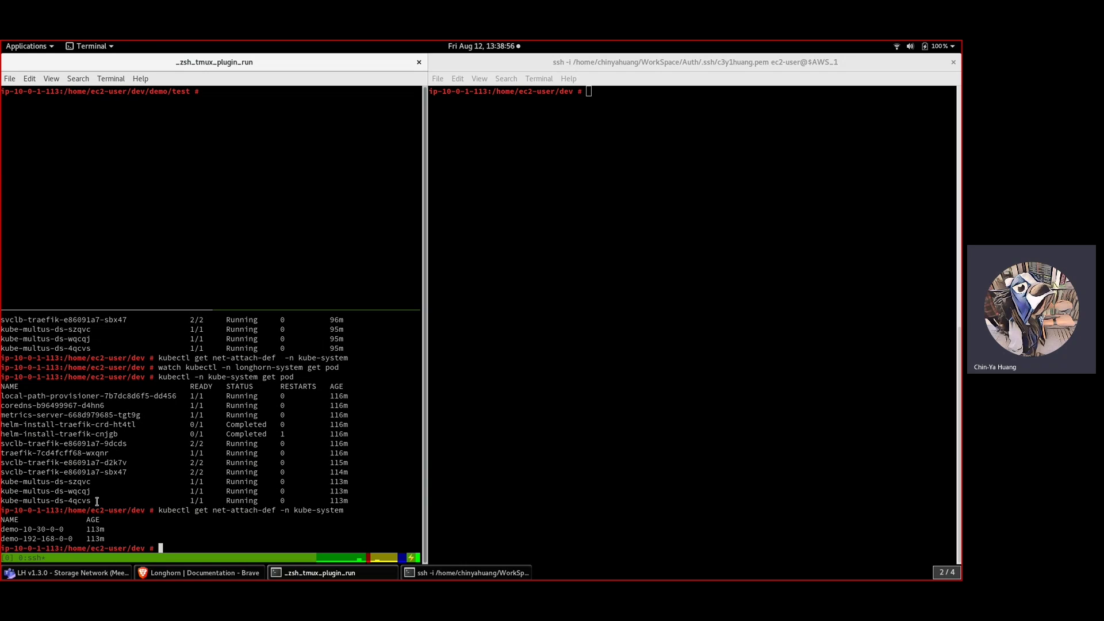
- Highlight the three kube-multus-ds pod rows and the two NetworkAttachmentDefinition rows, then focus the upper pane
drag(96, 502, 15, 482)
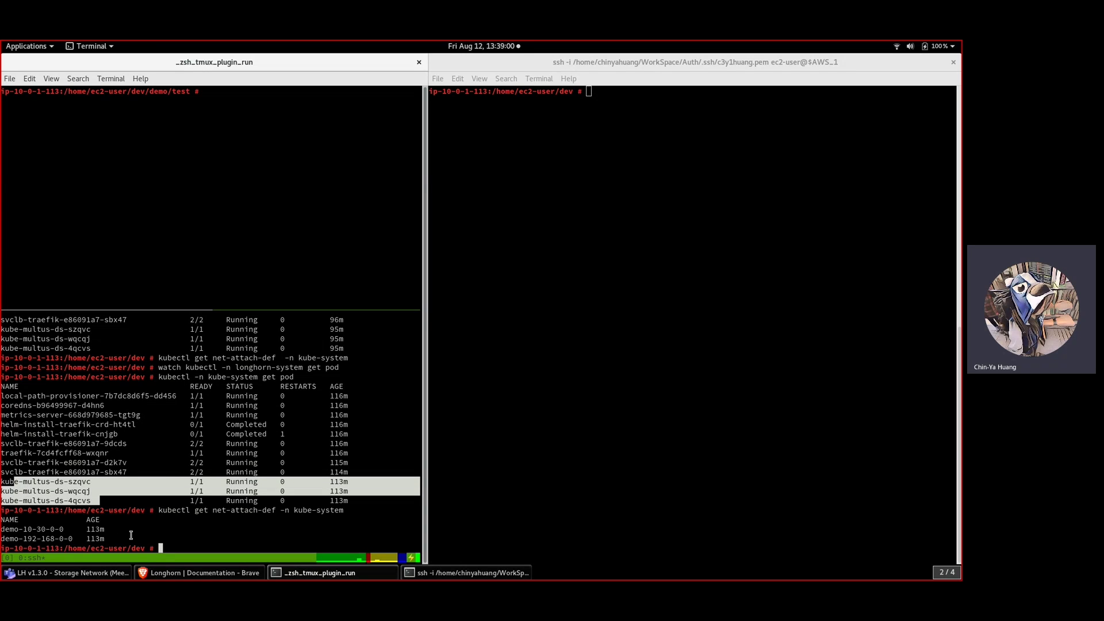
drag(103, 538, 20, 529)
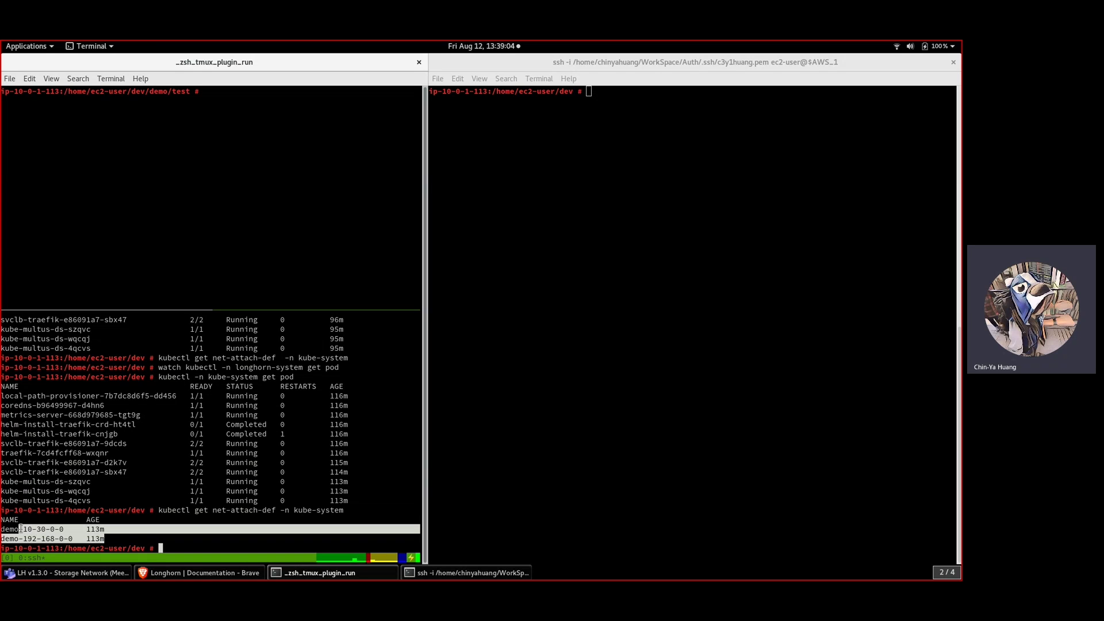
click(115, 538)
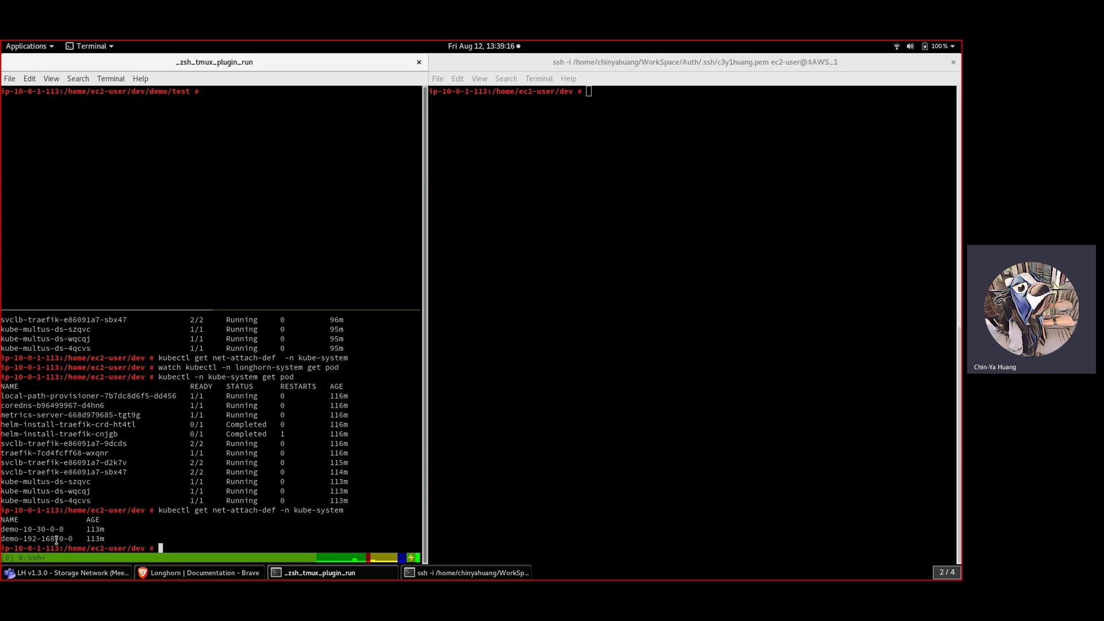
key(ctrl+b)
key(Up)
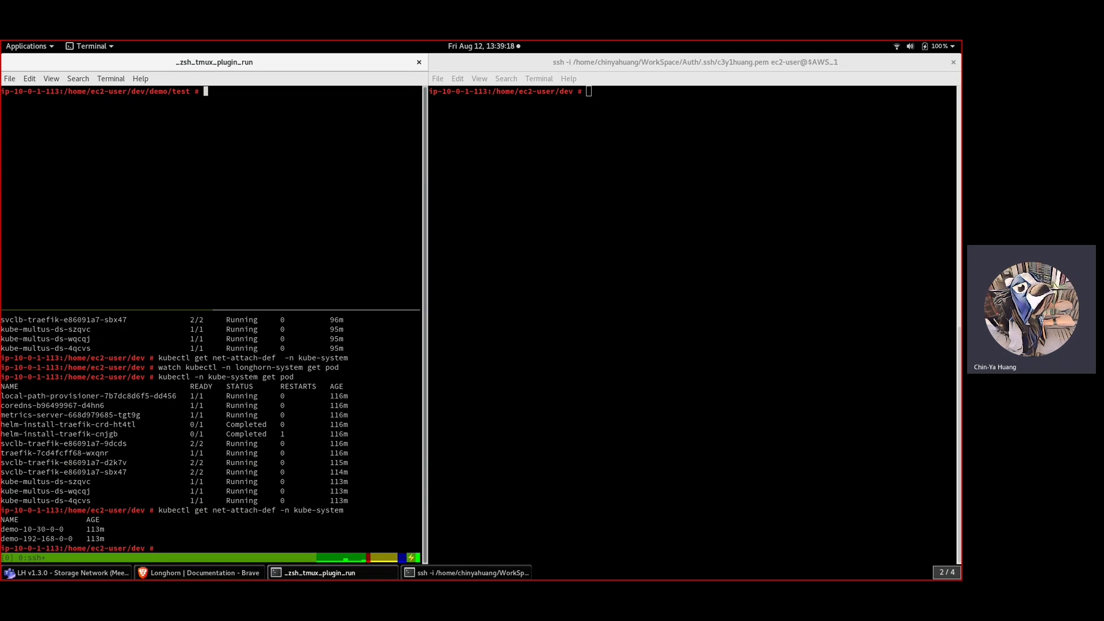
- Zoom the upper pane and review daemonset.yaml in vi, confirming the demo-192-168-0-0 network as lhdemo
key(ctrl+b)
key(z)
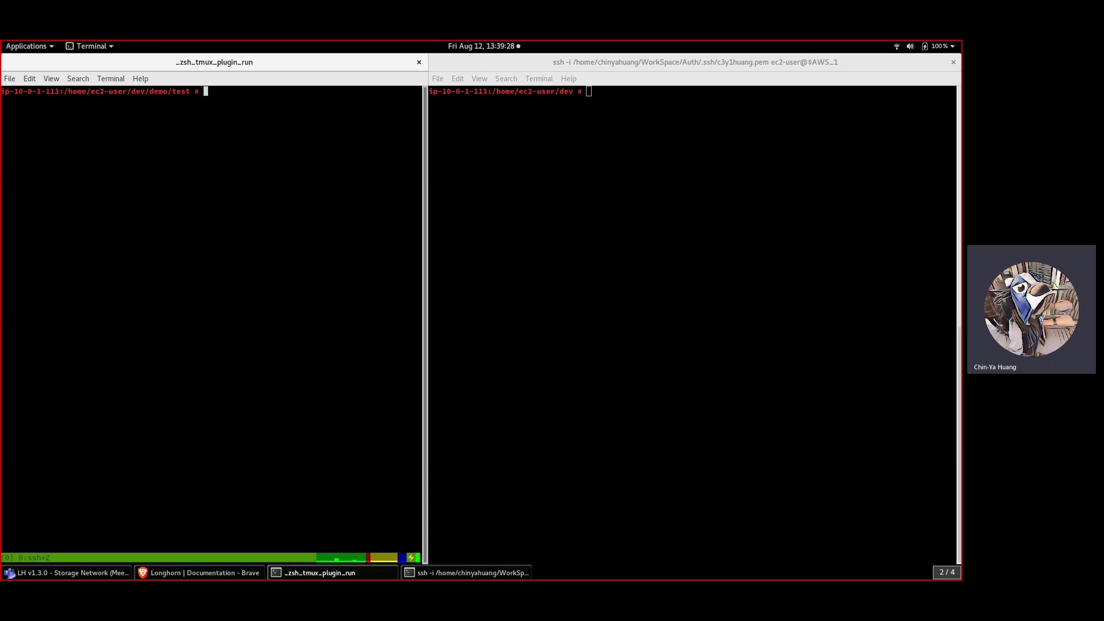
text(vi daemonset.yaml)
key(Return)
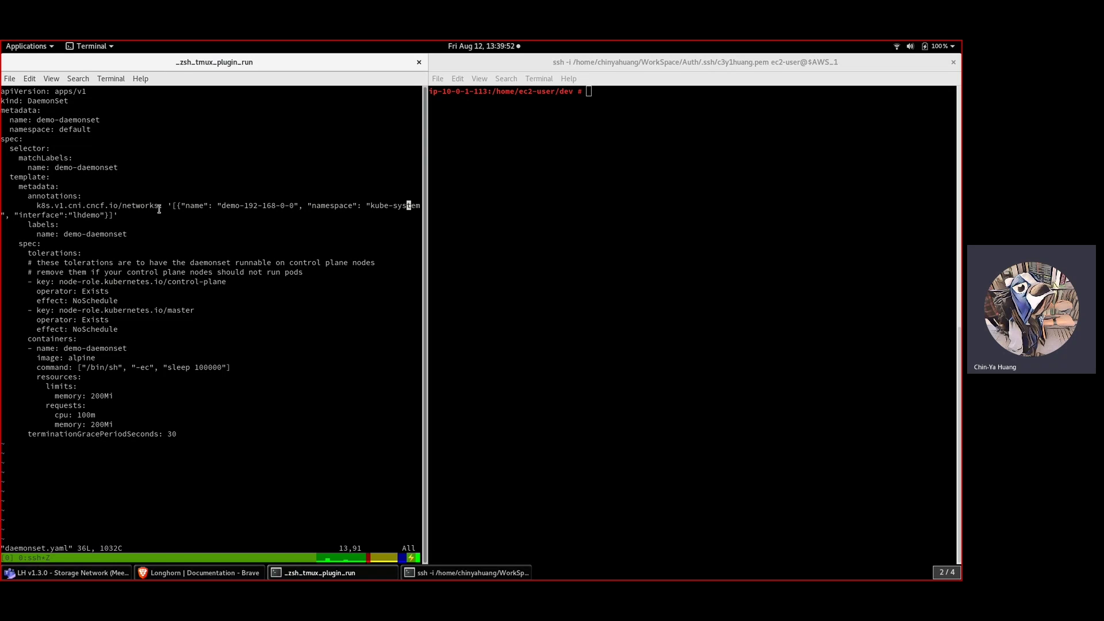
text(:q)
key(Return)
- Apply daemonset.yaml and list the resulting demo-daemonset pods with kubectl get pod
text(kub)
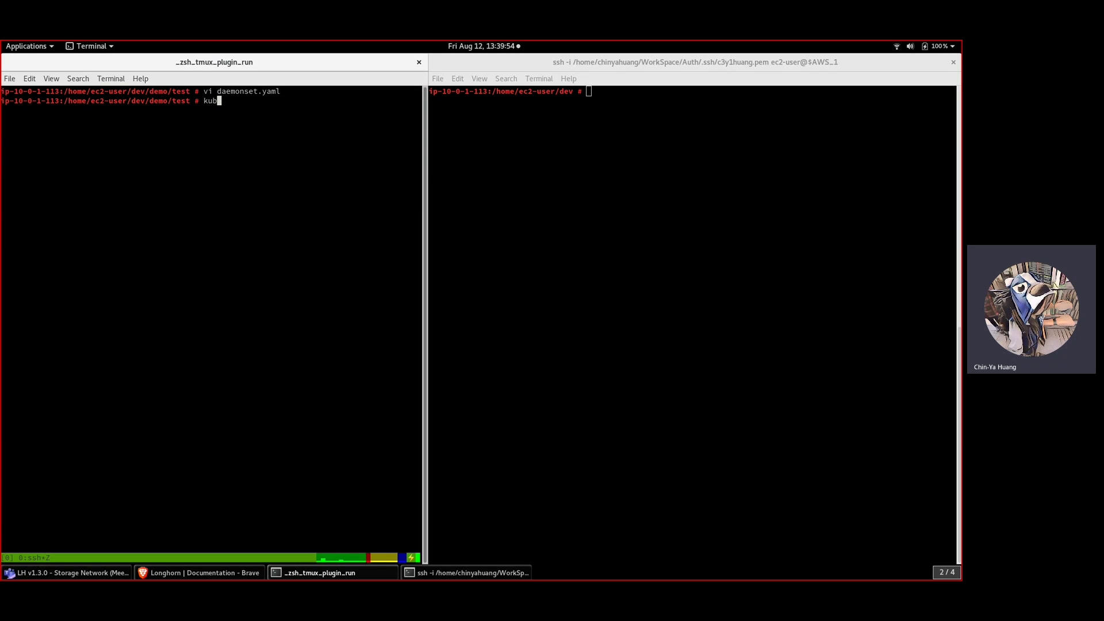
text(ectl apply -f daemonset.yaml)
key(Return)
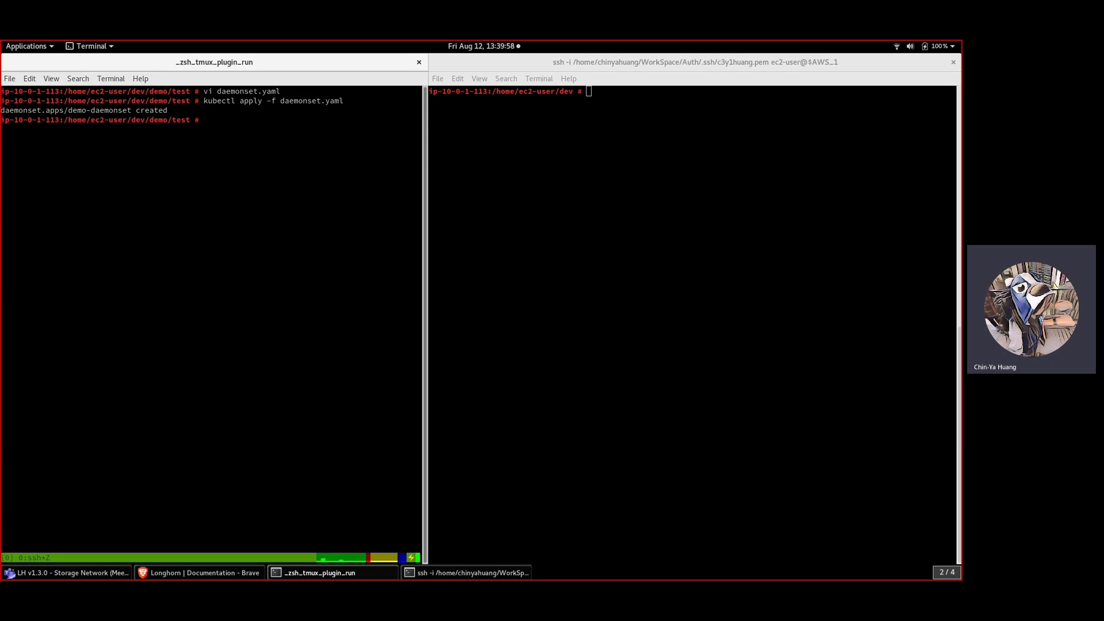
text(kubectl get pod)
key(Return)
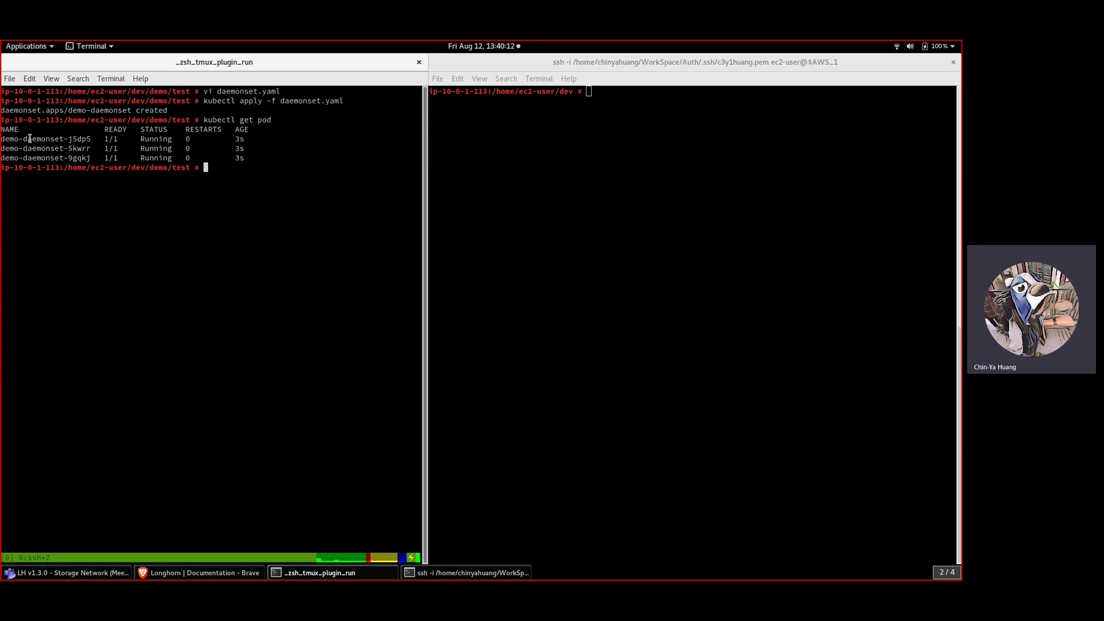
drag(28, 139, 87, 139)
drag(26, 159, 80, 160)
- List the pods with -o wide to show their cluster IPs and nodes ip-10-0-1-113, -102, -105
key(Up)
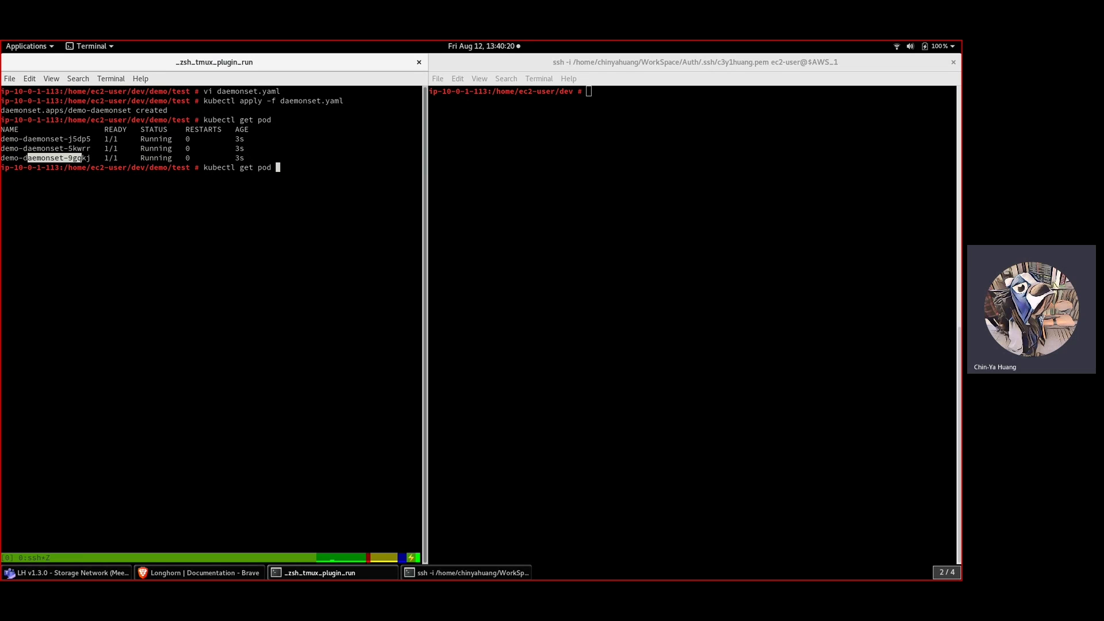
text(-o wide)
key(Return)
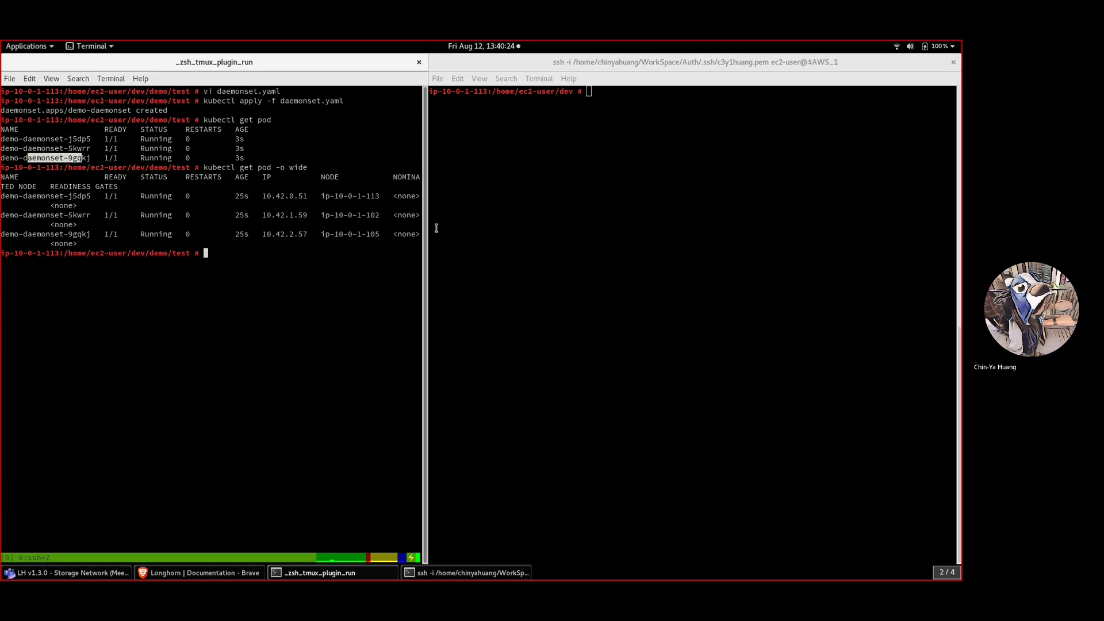
- Widen the terminal and run ip a in demo-daemonset-j5dp5, showing lhdemo 192.168.1.16 beside eth0 10.42.0.51
drag(425, 231, 568, 260)
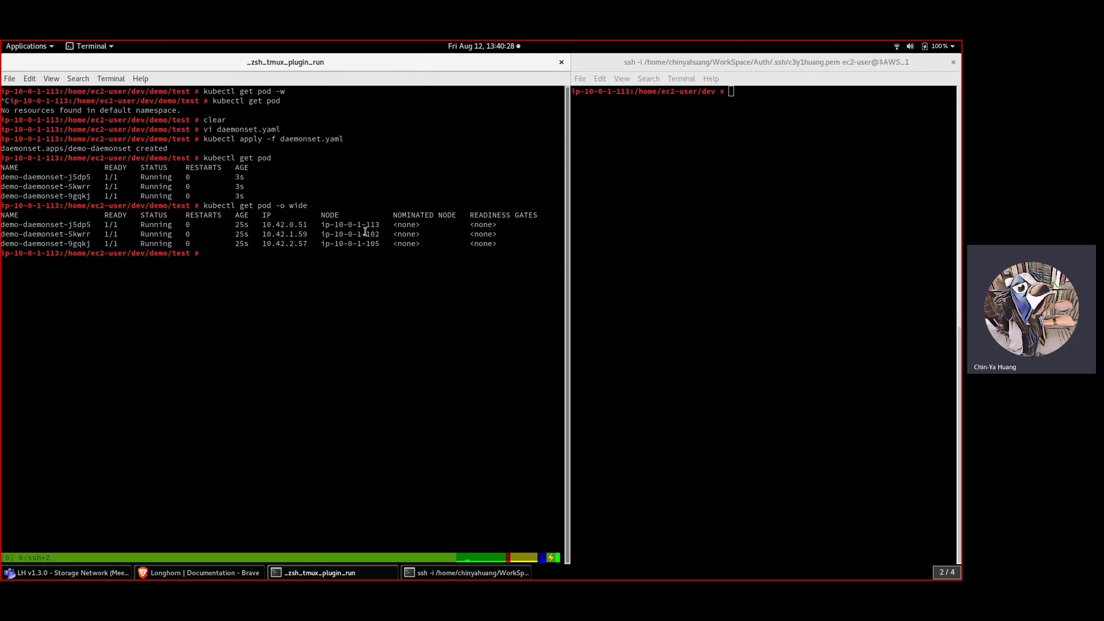
text(kubectl)
text(exec -it)
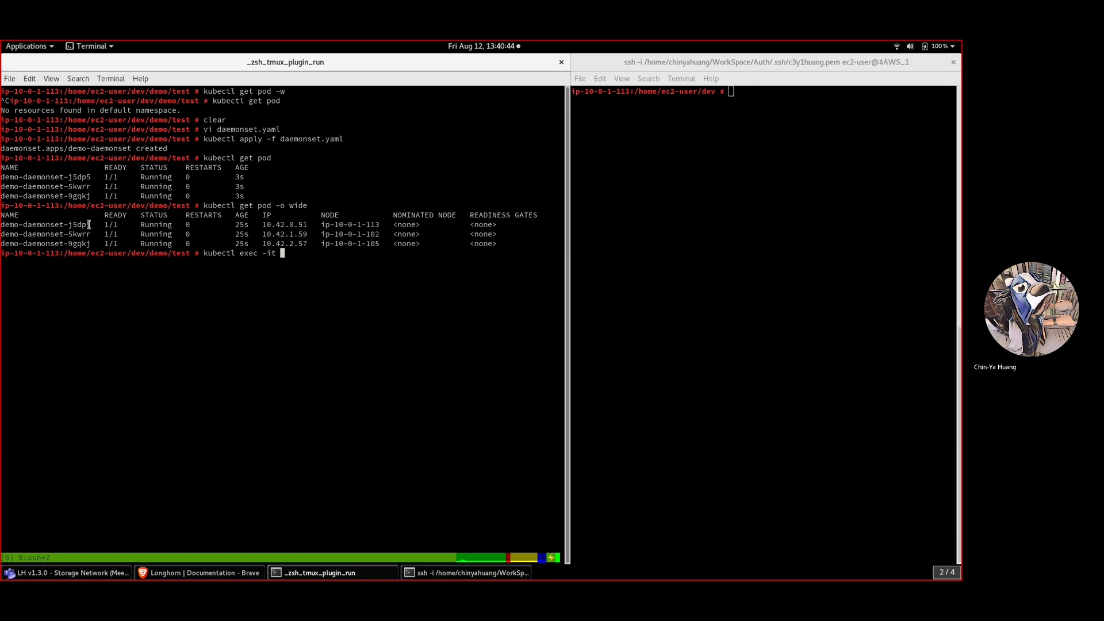
drag(91, 225, 2, 223)
key(super+c)
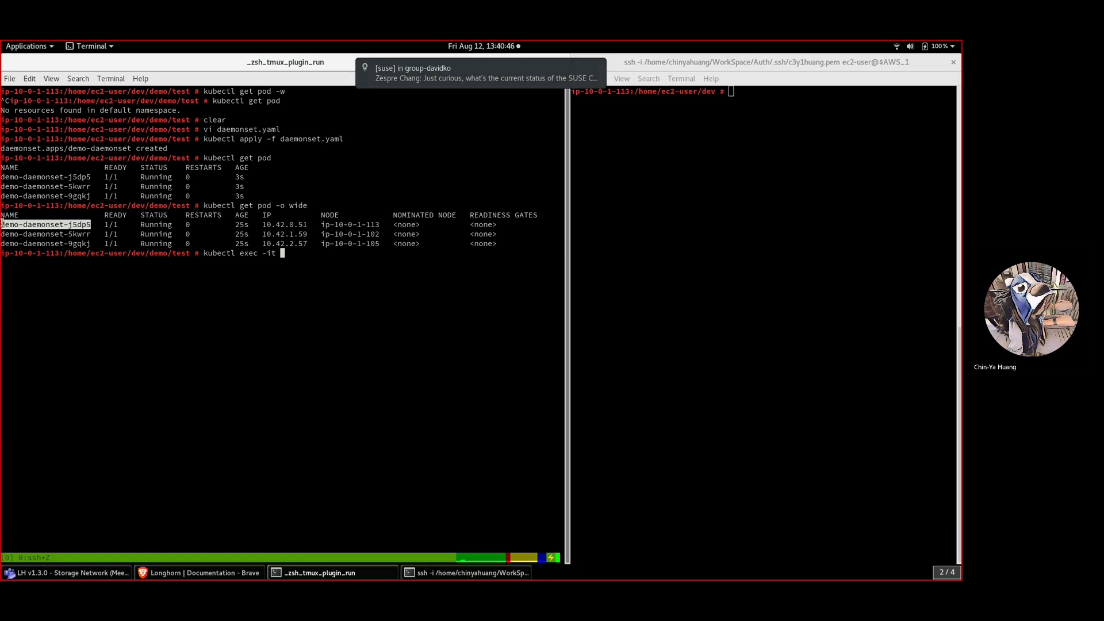
middle_click(3, 223)
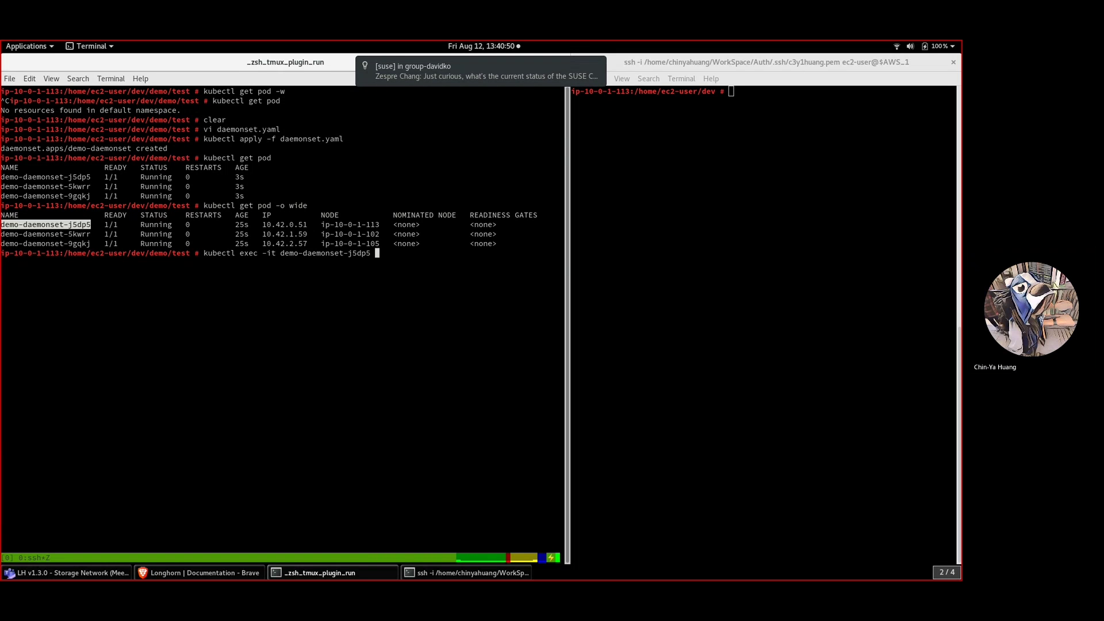
text(-)
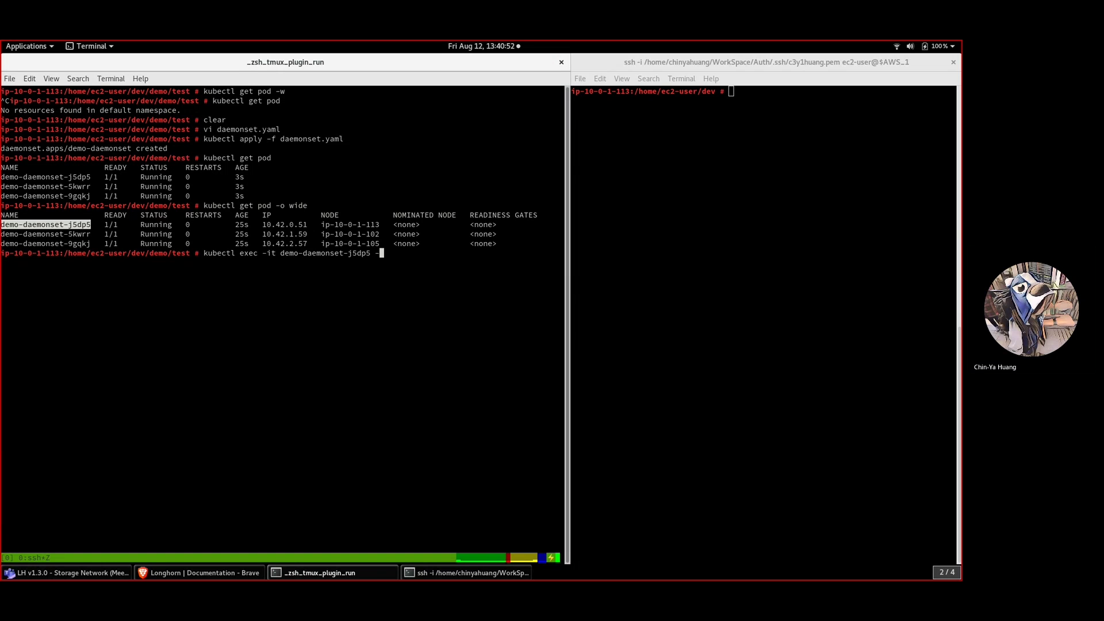
key(BackSpace)
text(ex)
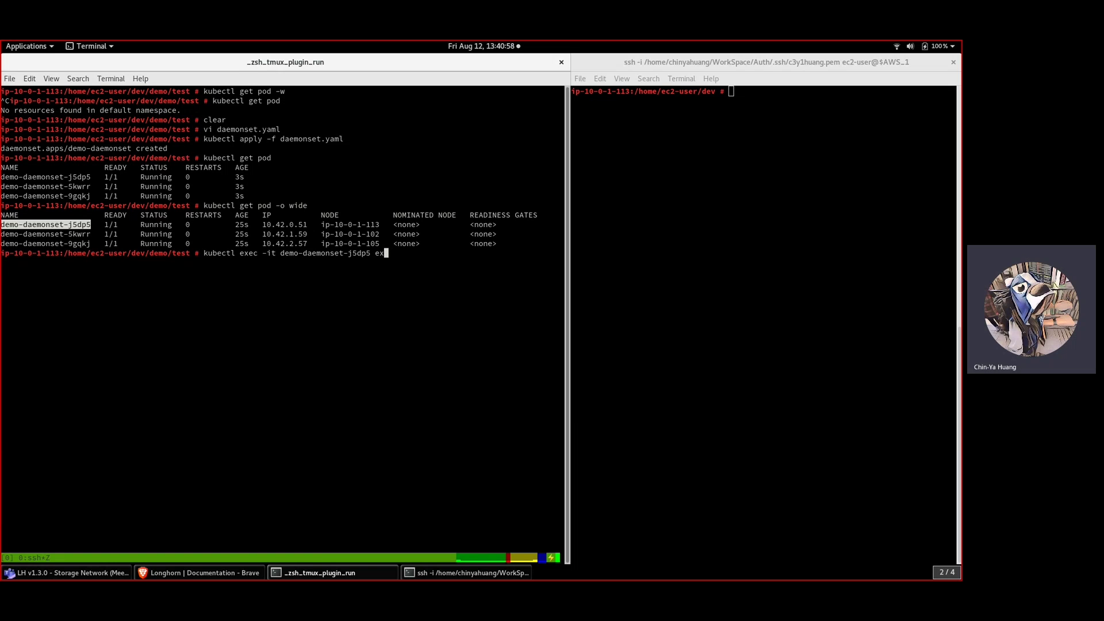
key(BackSpace)
key(BackSpace)
text(-- ip a)
key(Return)
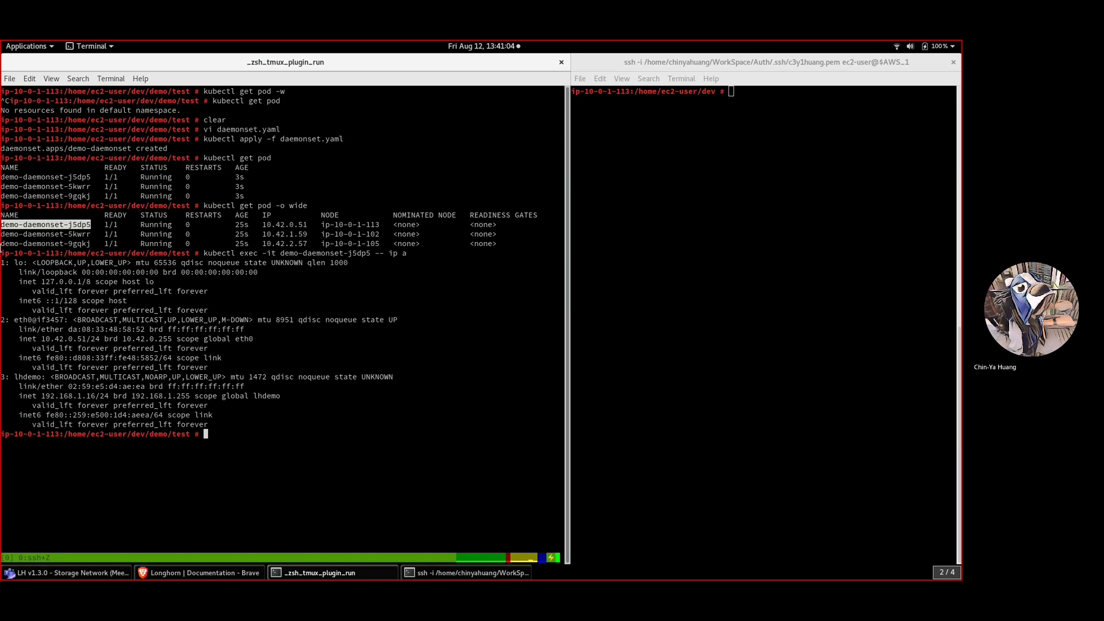
drag(1, 243, 90, 244)
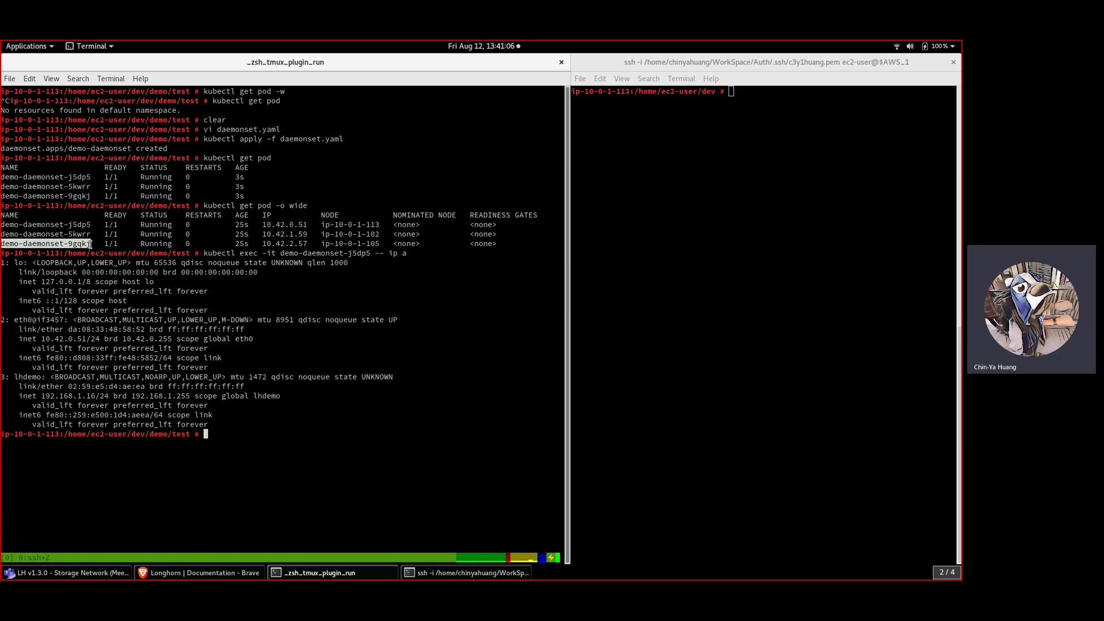
- Restore the split panes and run ip a inside pod demo-daemonset-9gqkj from the lower pane
key(ctrl+b)
key(z)
key(ctrl+b)
key(Down)
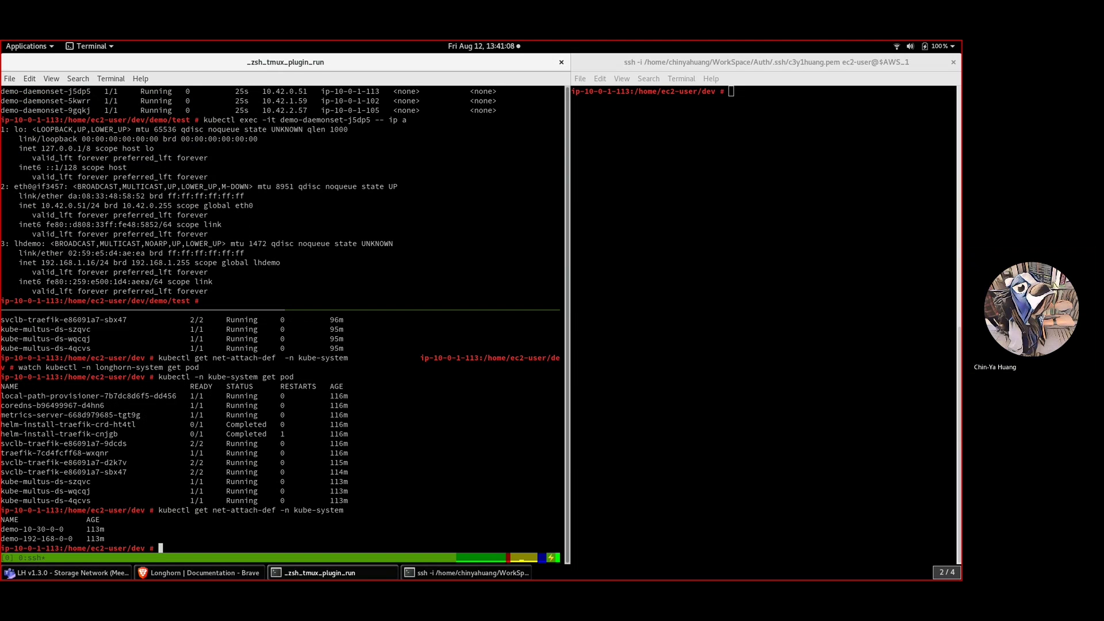
text(kubectl )
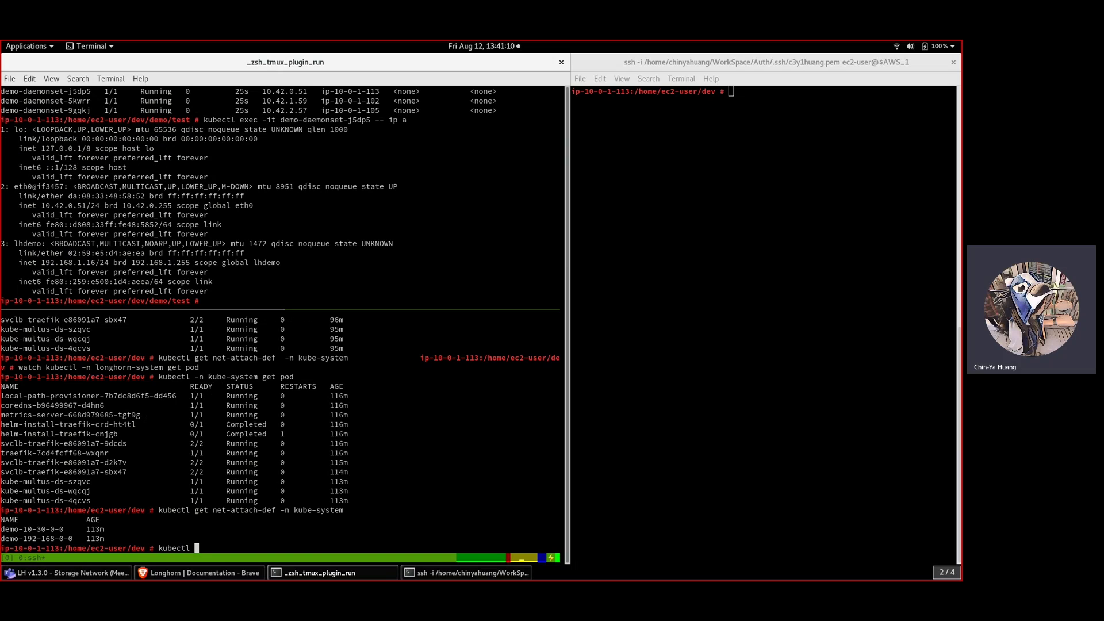
text(exec -it demo-daemonset-9gqkj -- ip a)
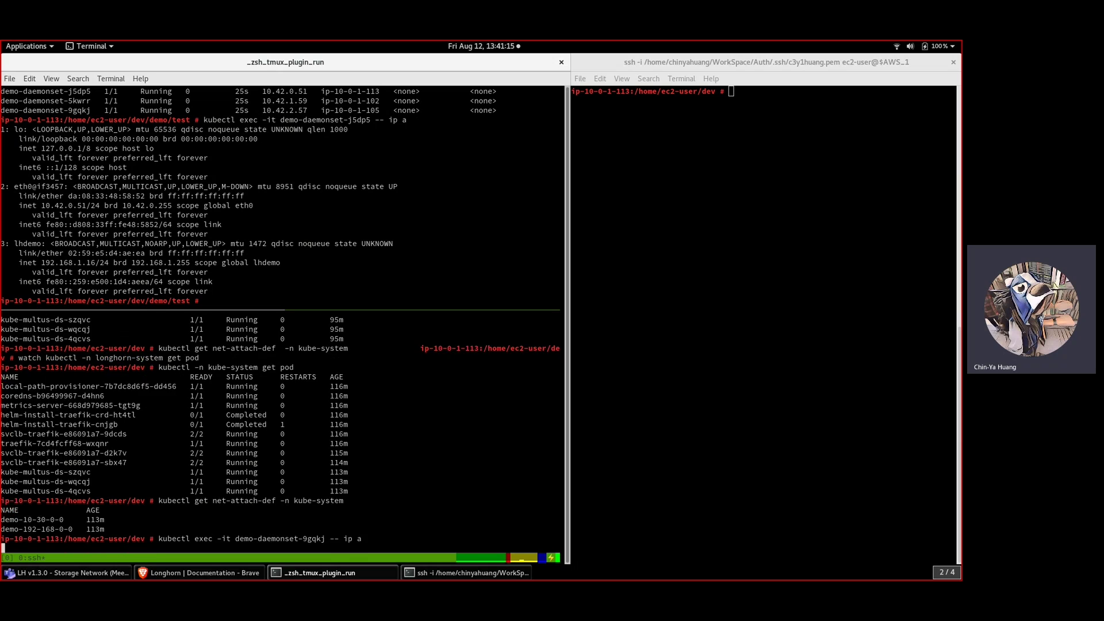
key(Return)
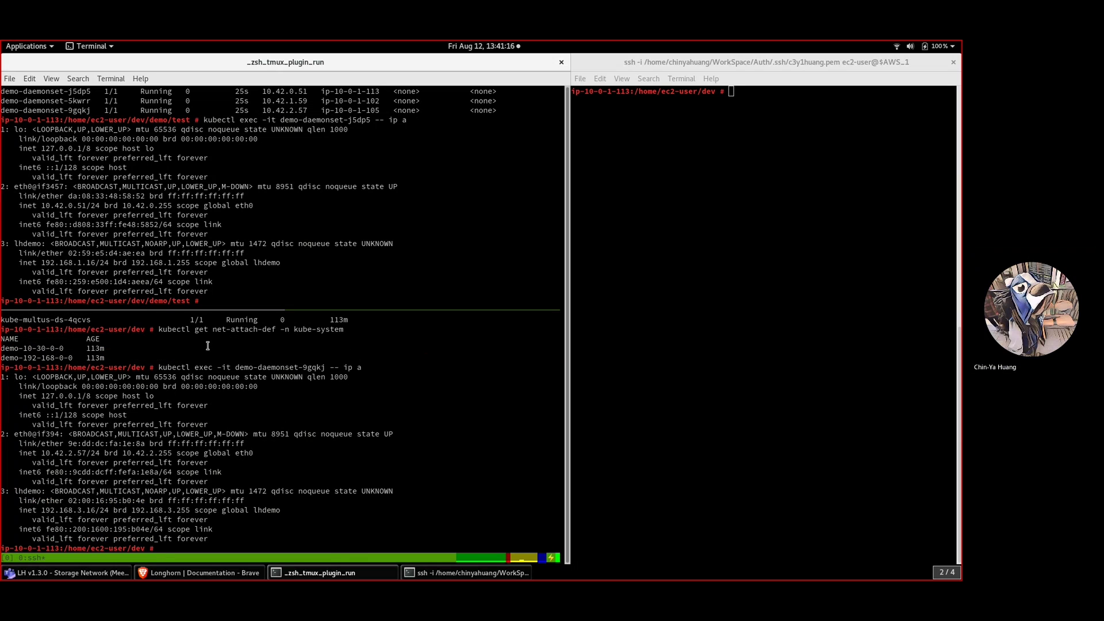
- Ping 192.168.3.16 over lhdemo from demo-daemonset-j5dp5, stopping after three replies with 0% loss
click(205, 301)
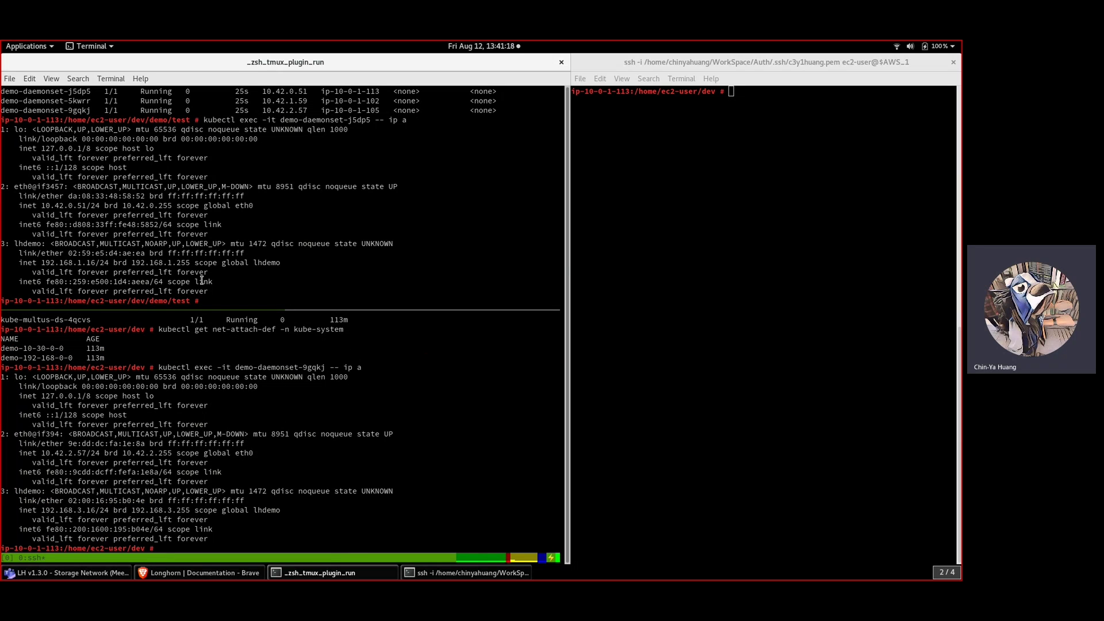
key(Up)
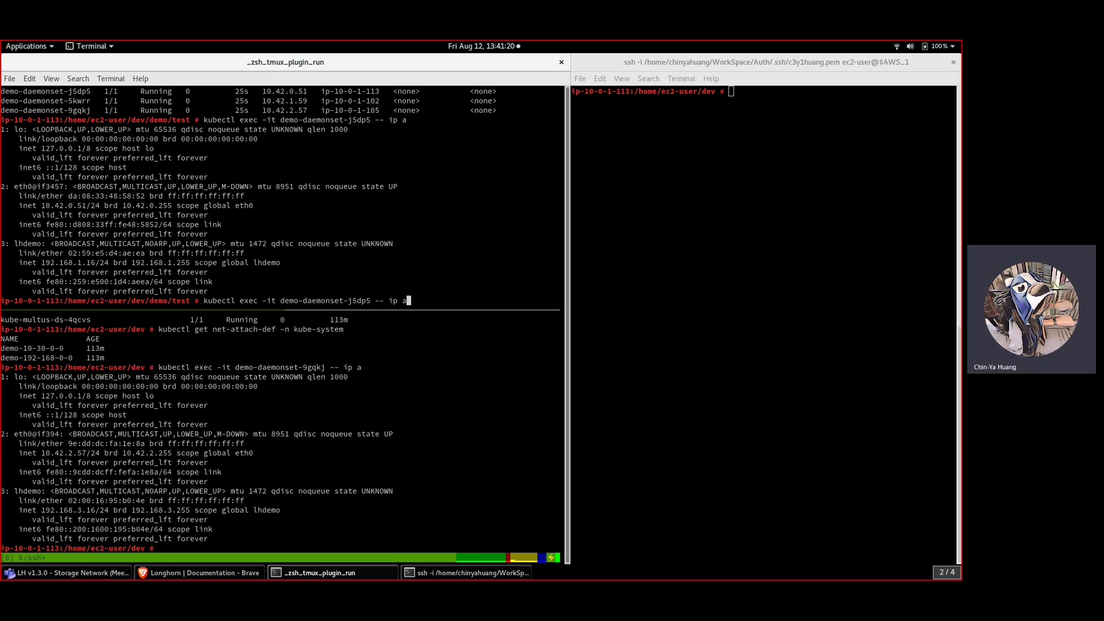
key(BackSpace)
key(BackSpace)
key(BackSpace)
key(BackSpace)
text(ping -I )
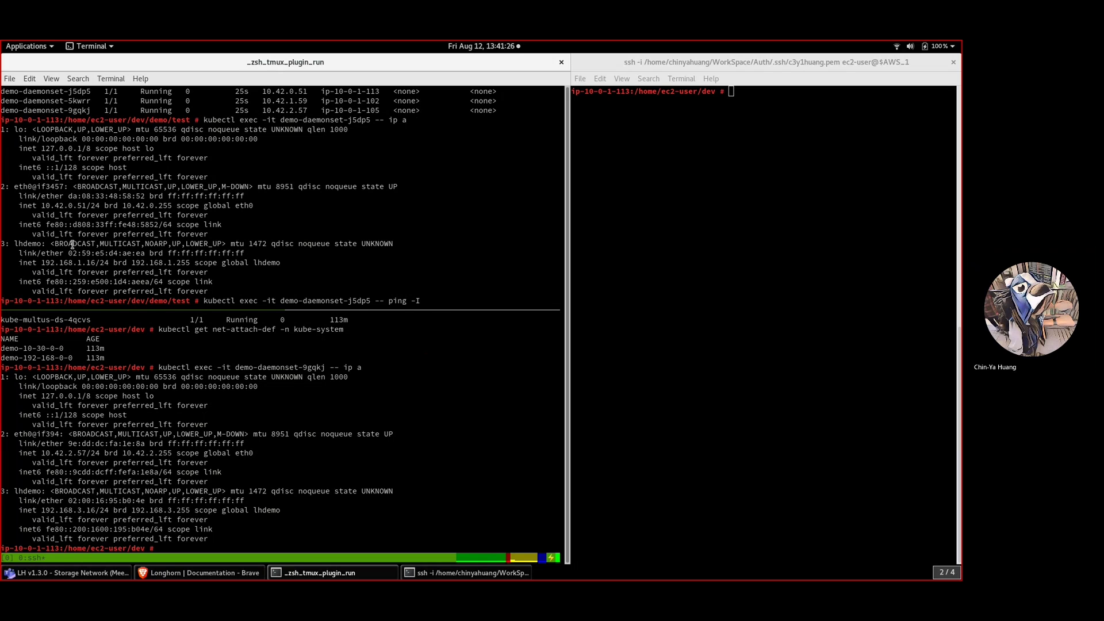
text(lhdemo)
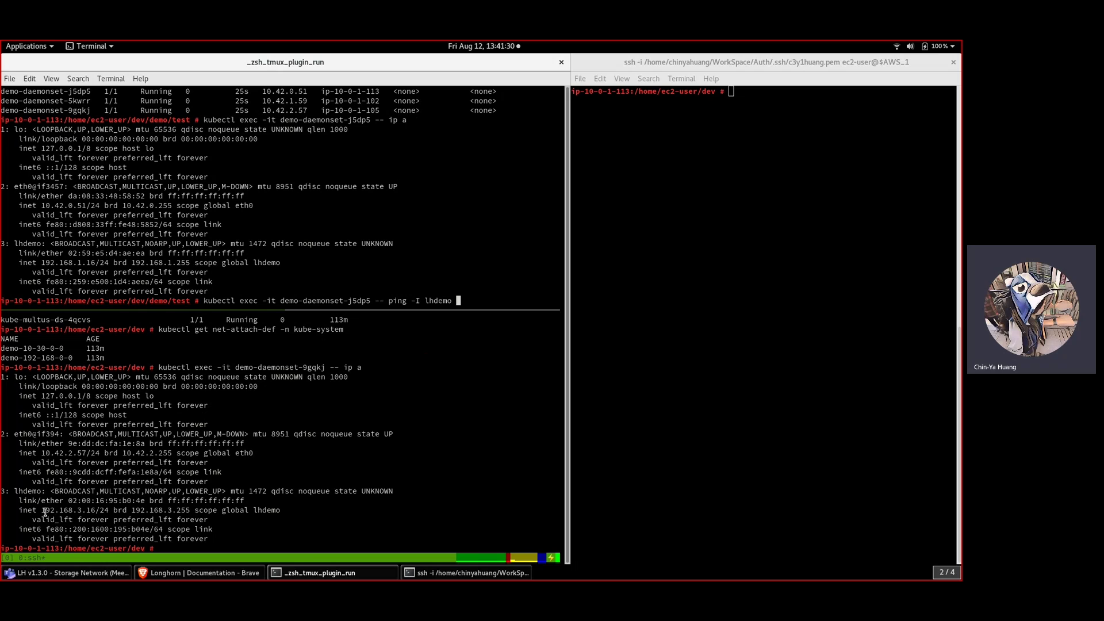
drag(42, 512, 93, 511)
key(super+c)
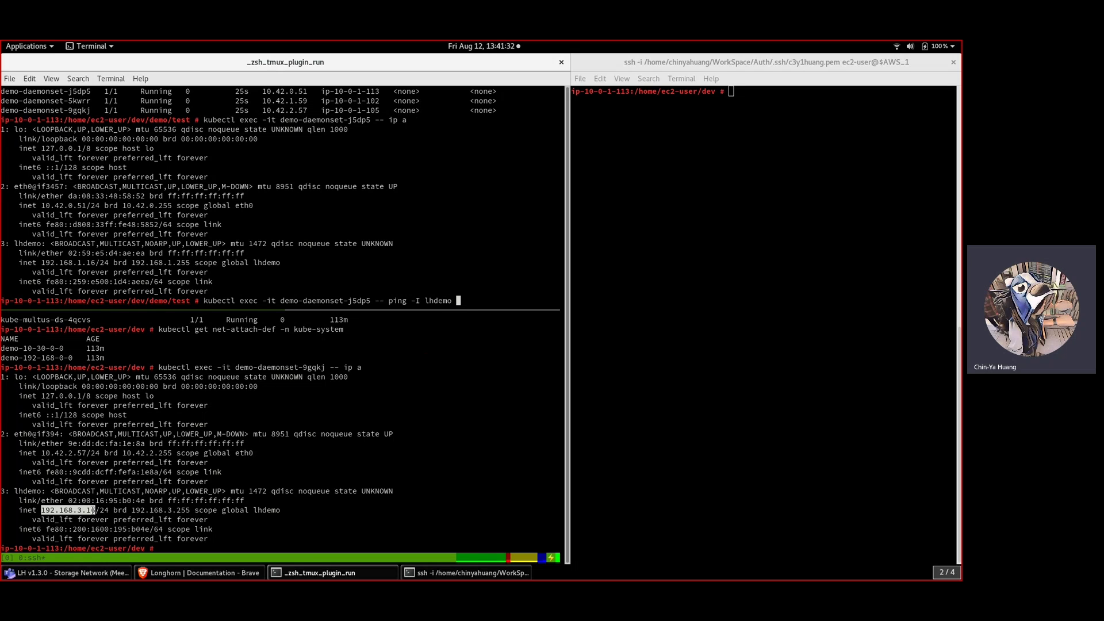
middle_click(389, 255)
key(Return)
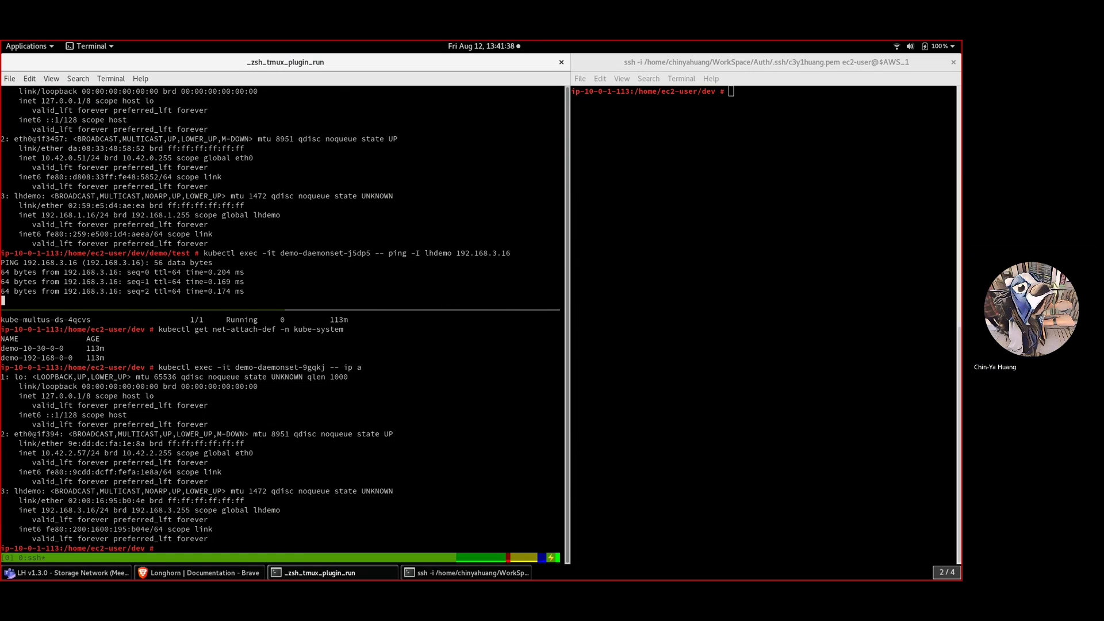
key(ctrl+c)
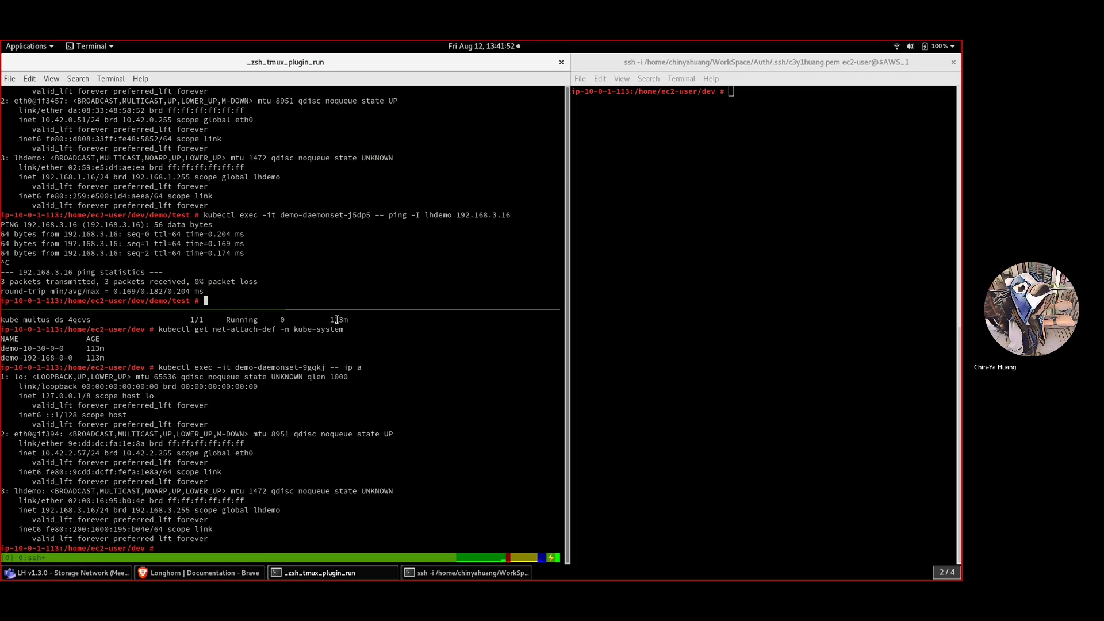
key(ctrl+b)
text(zkube)
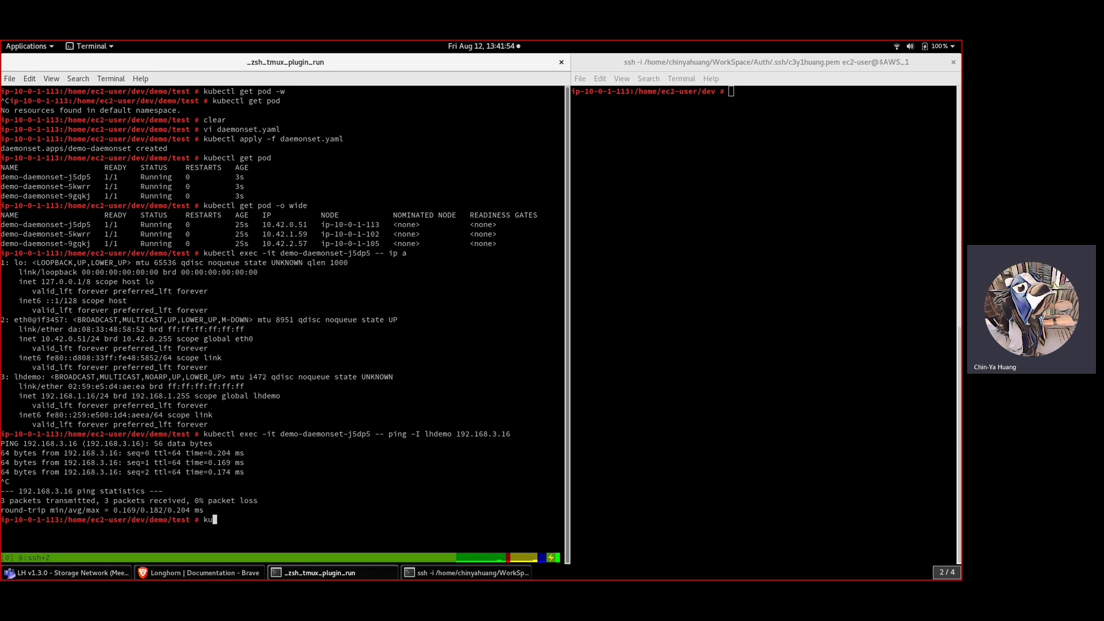
text(ctl -n longhorn-sy)
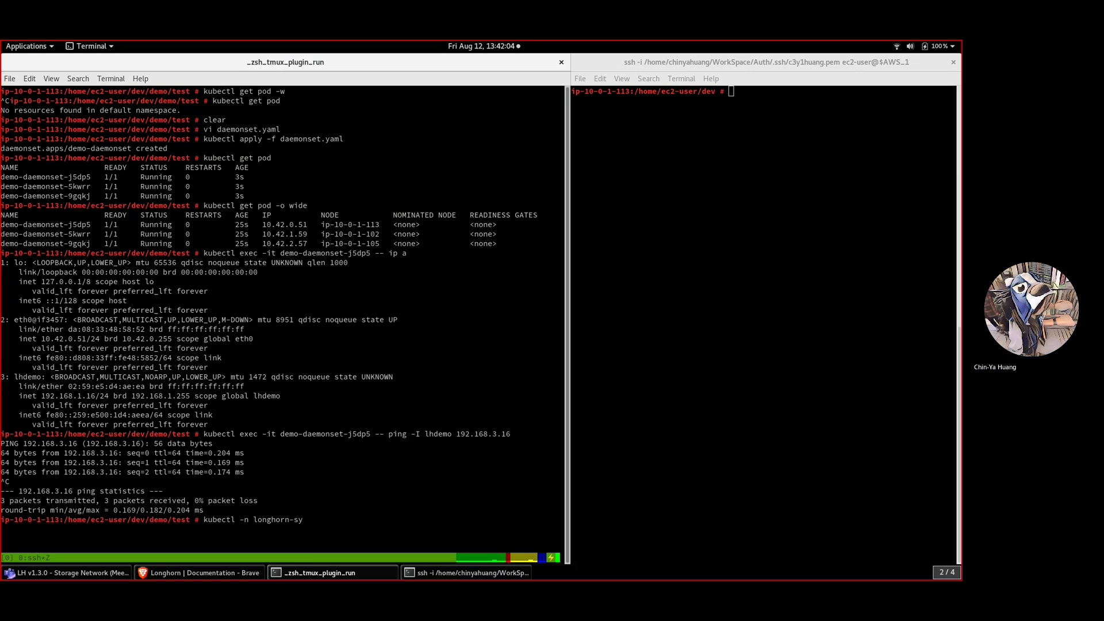
- List the pods in the longhorn-system namespace
key(BackSpace)
text(-sys)
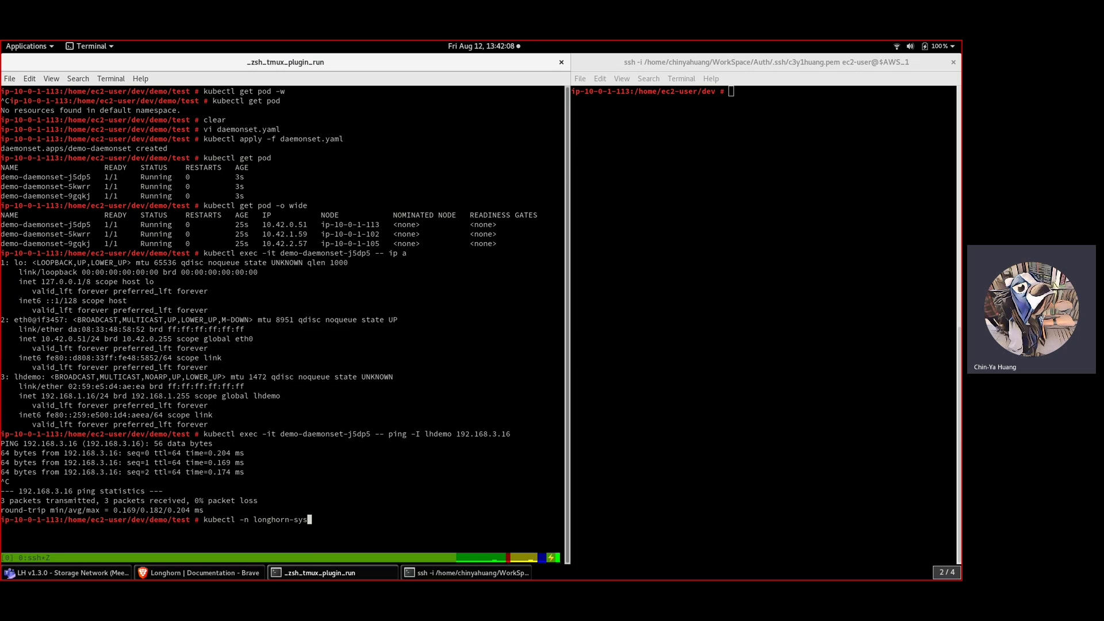
text(tem get pod)
key(Return)
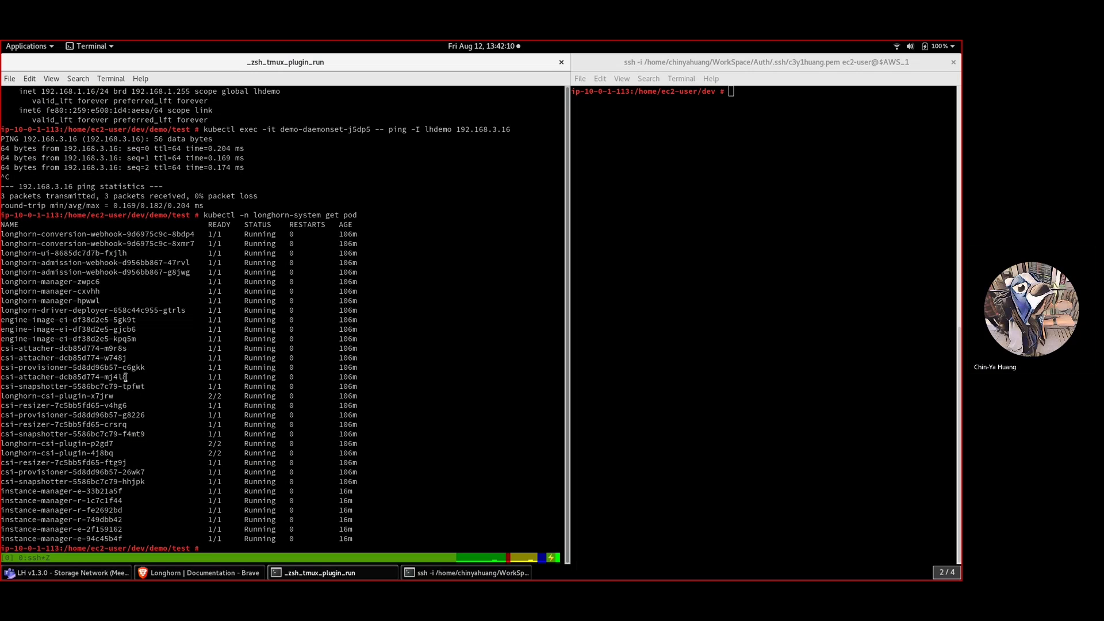
- Run ip a in instance-manager-e-33b21a5f, showing only lo and eth0 at 10.42.1.57/24
drag(124, 492, 1, 498)
key(Up)
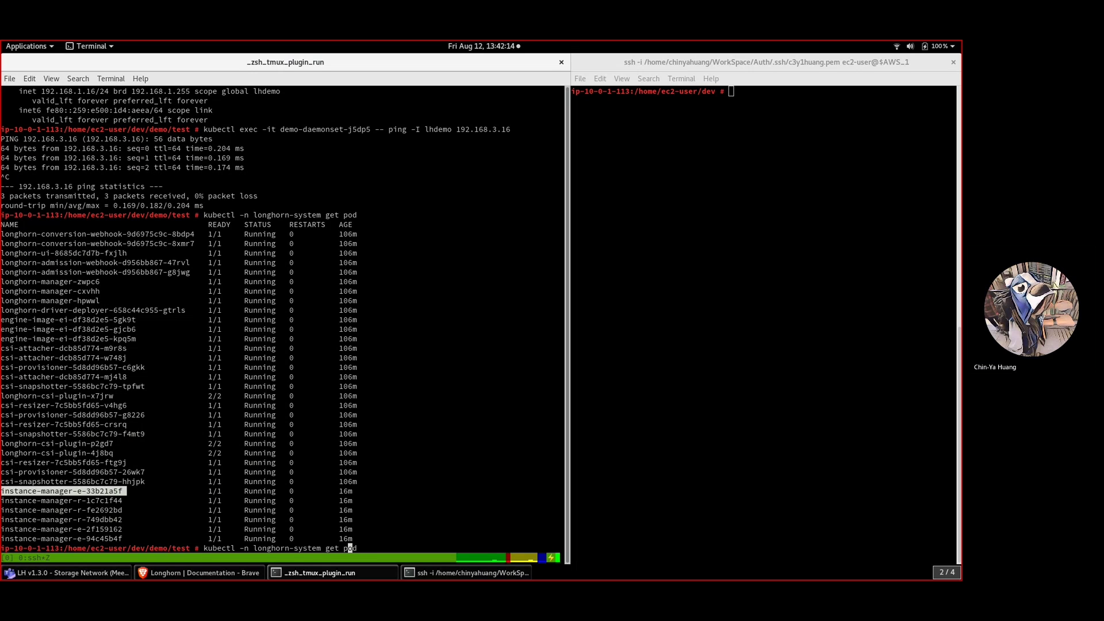
text(/)
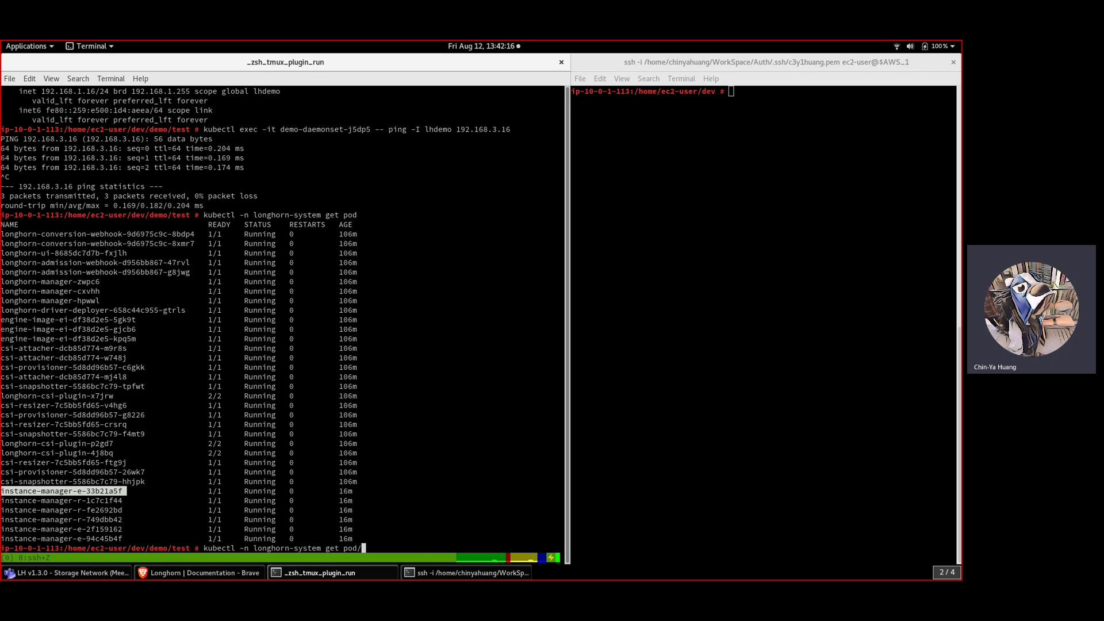
key(shift+Insert)
text(-)
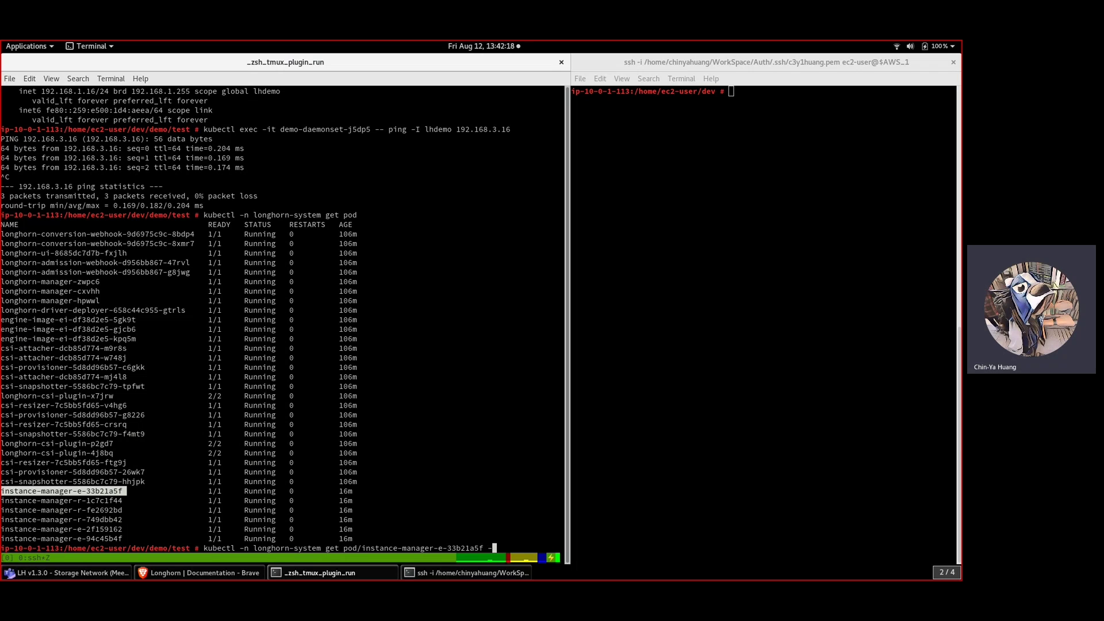
text(- ip a)
key(Left)
key(Left)
key(Left)
key(Left)
key(Left)
key(Left)
key(Left)
key(Left)
key(Left)
key(Left)
key(Left)
key(Left)
key(Left)
key(Left)
key(Left)
key(Left)
key(Left)
key(Left)
key(Left)
key(Left)
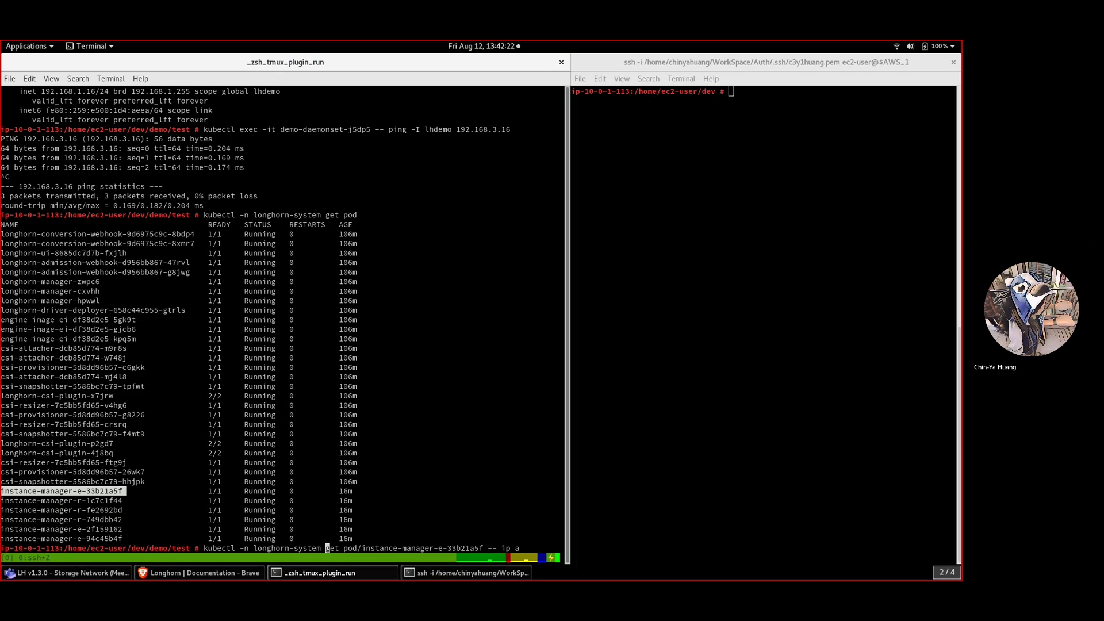
key(Right)
key(Right)
key(Right)
key(BackSpace)
key(BackSpace)
key(BackSpace)
text(exec )
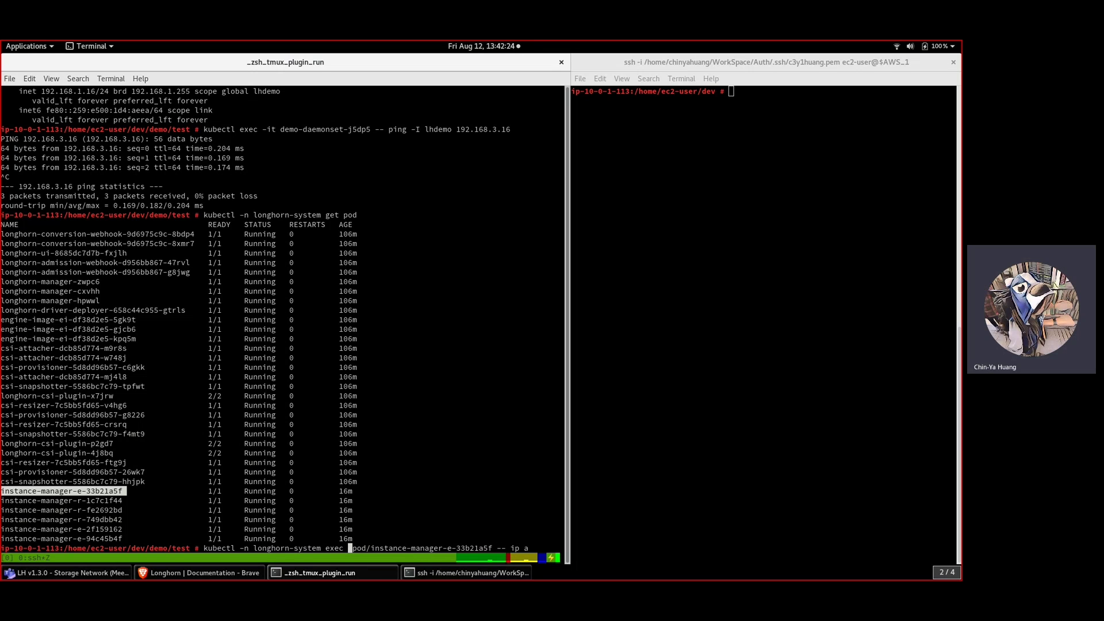
text(-it)
key(Return)
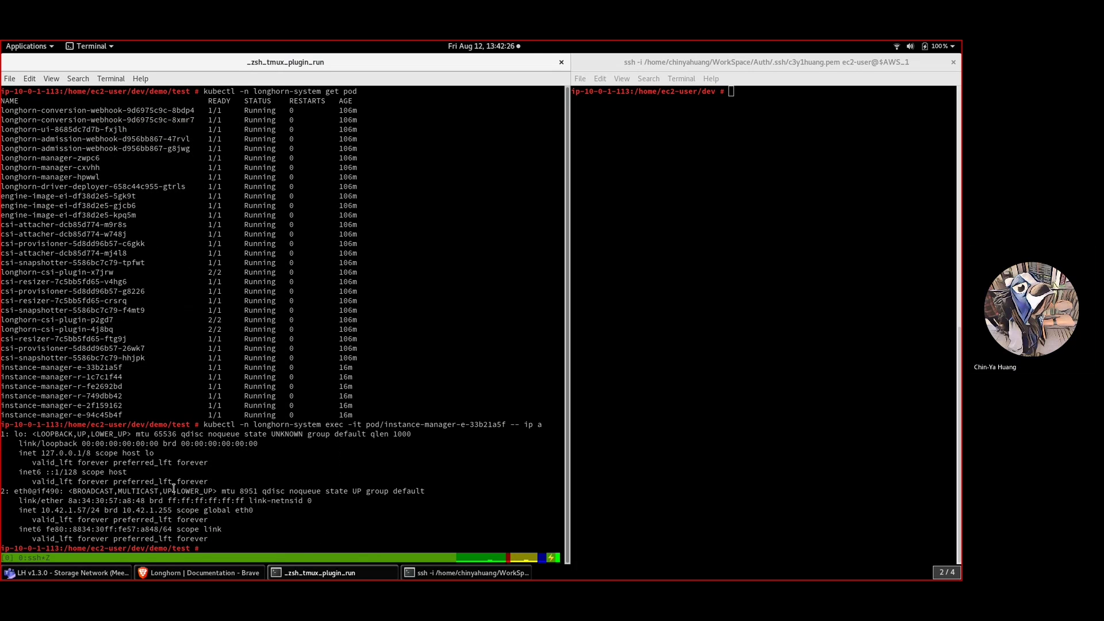
drag(211, 538, 1, 490)
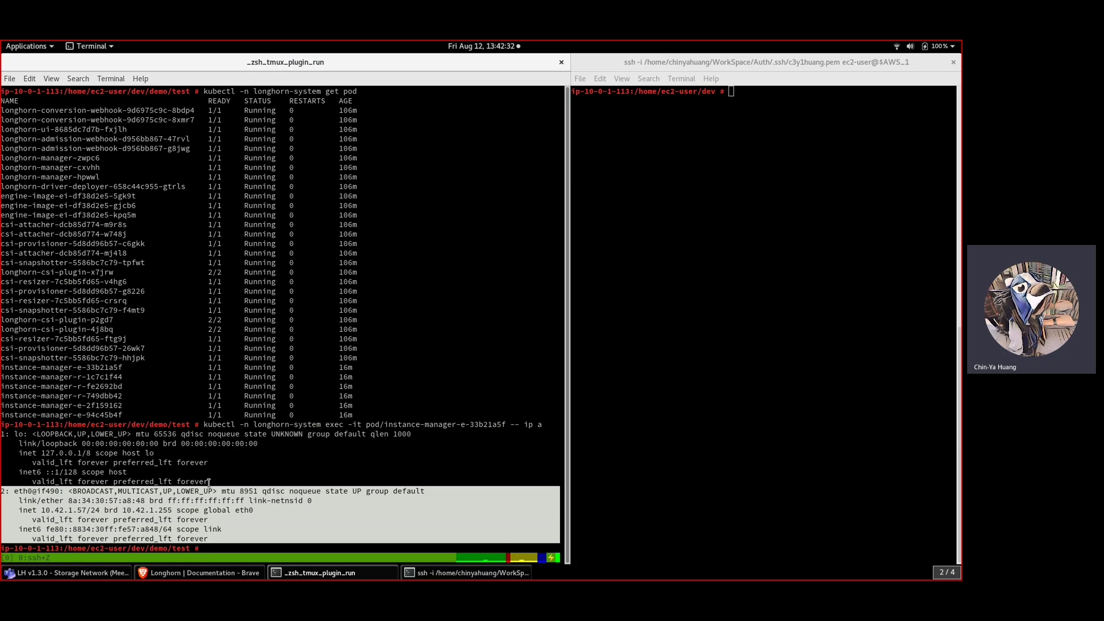
- Restore the two-pane tmux layout and switch to the lower pane
key(ctrl+b)
key(z)
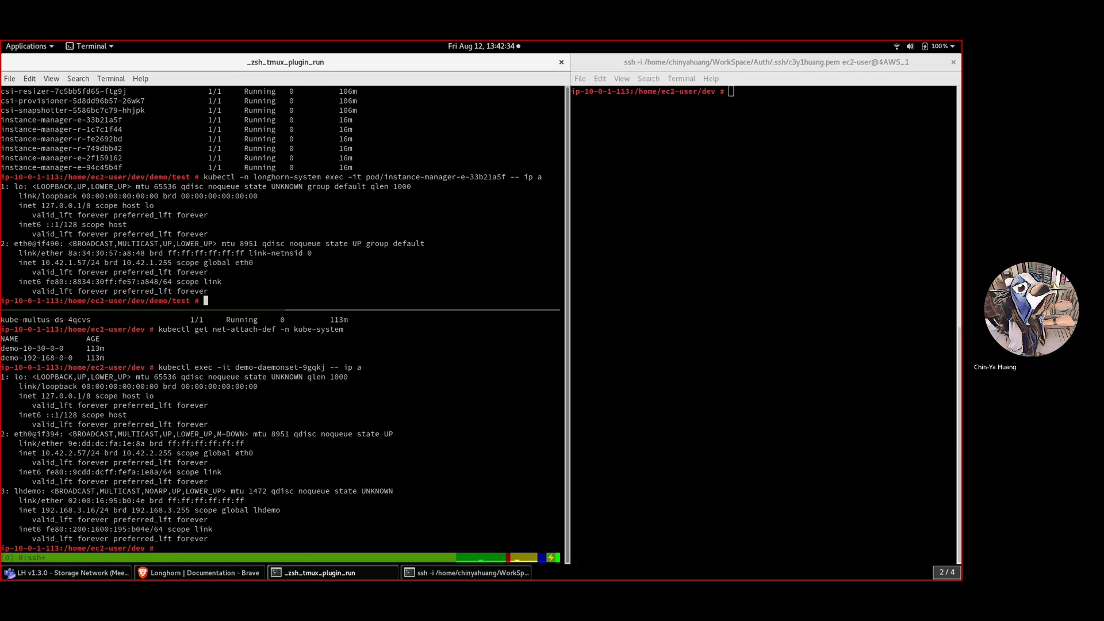
key(ctrl+b)
key(Down)
- Run watch kubectl -n longhorn-system get pod in the zoomed lower pane, then raise the Brave docs
text(w)
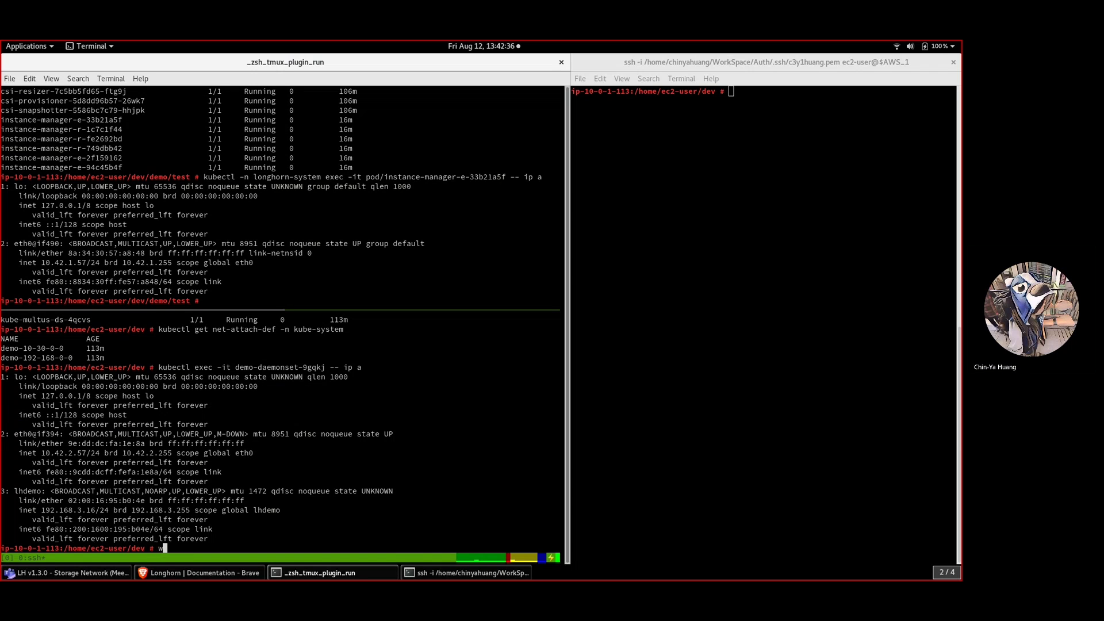
text(at)
key(ctrl+b)
key(z)
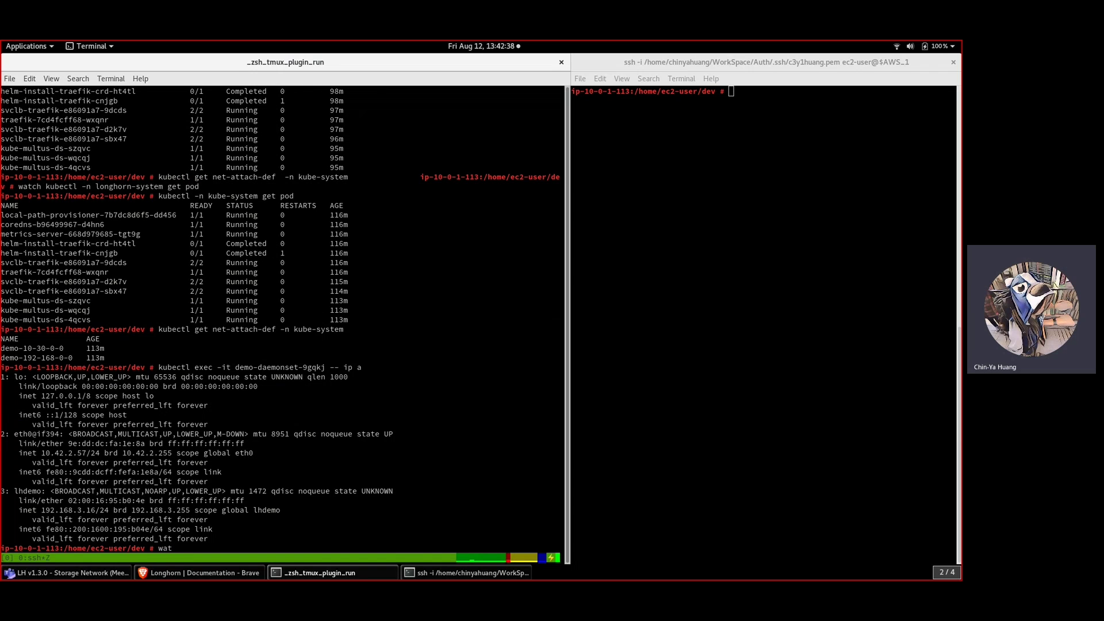
text(ch kubectl -)
key(BackSpace)
text(n longhorn-system get pod)
key(Return)
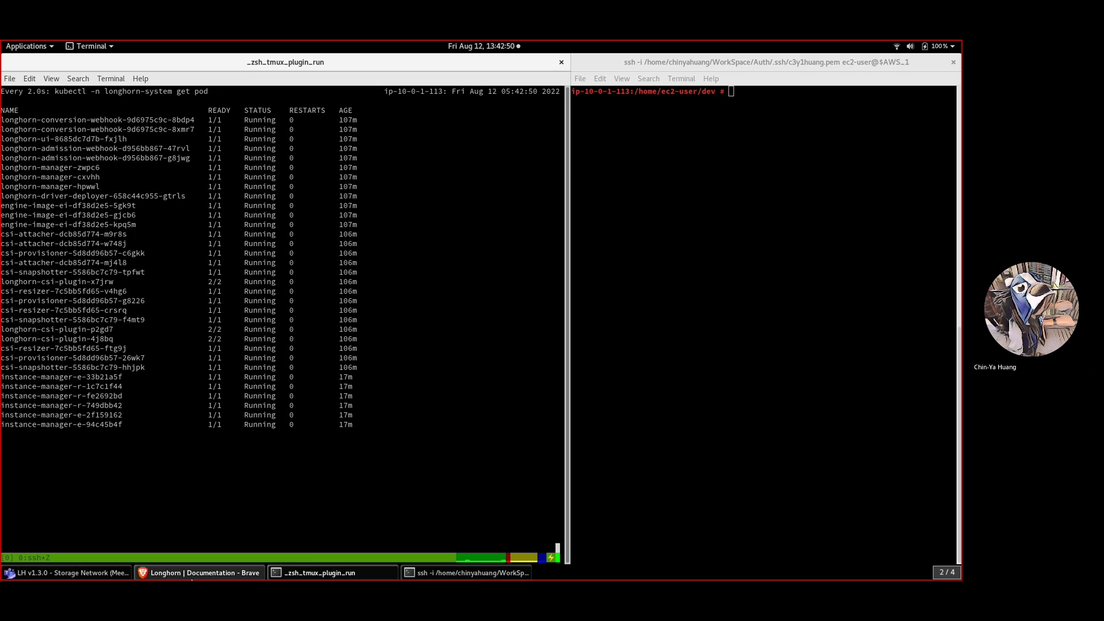
click(158, 575)
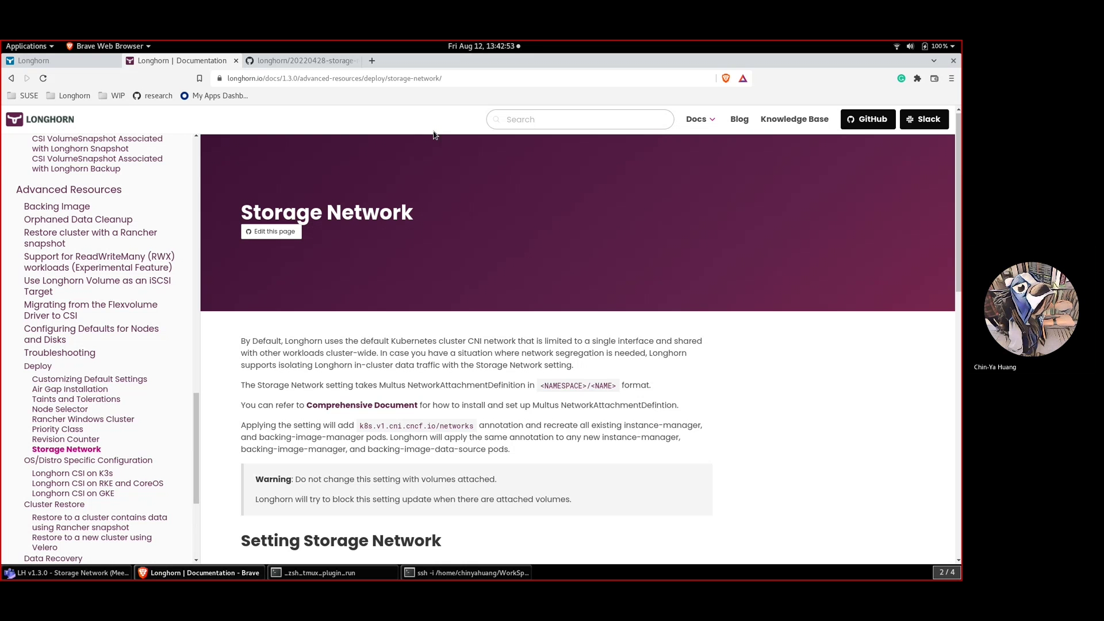
- Switch to the Longhorn UI and place the browser window beside the terminal
double_click(70, 61)
click(268, 264)
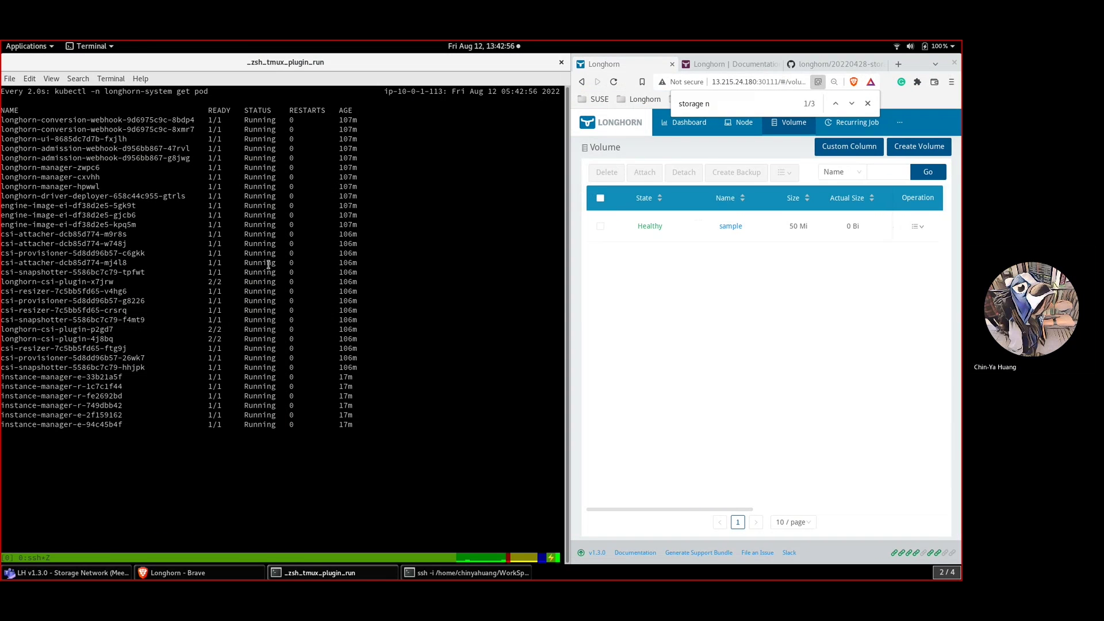
drag(571, 259, 392, 248)
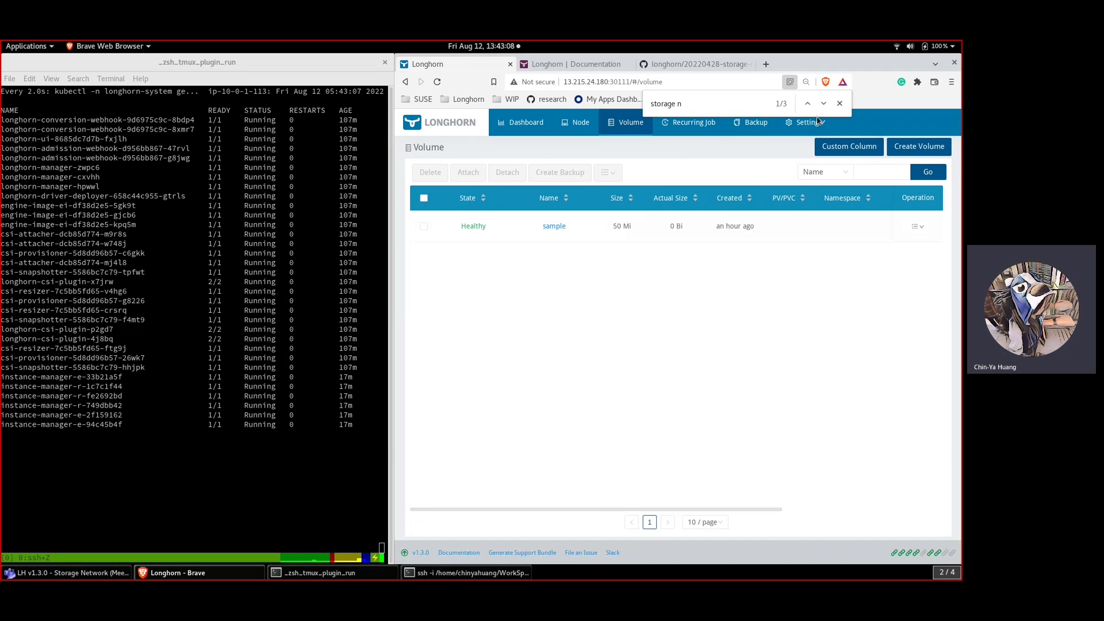
- Try saving Storage Network as kube-system/demo-192-168-0-0 in General settings; it is rejected for attached volumes
mouse_move(823, 125)
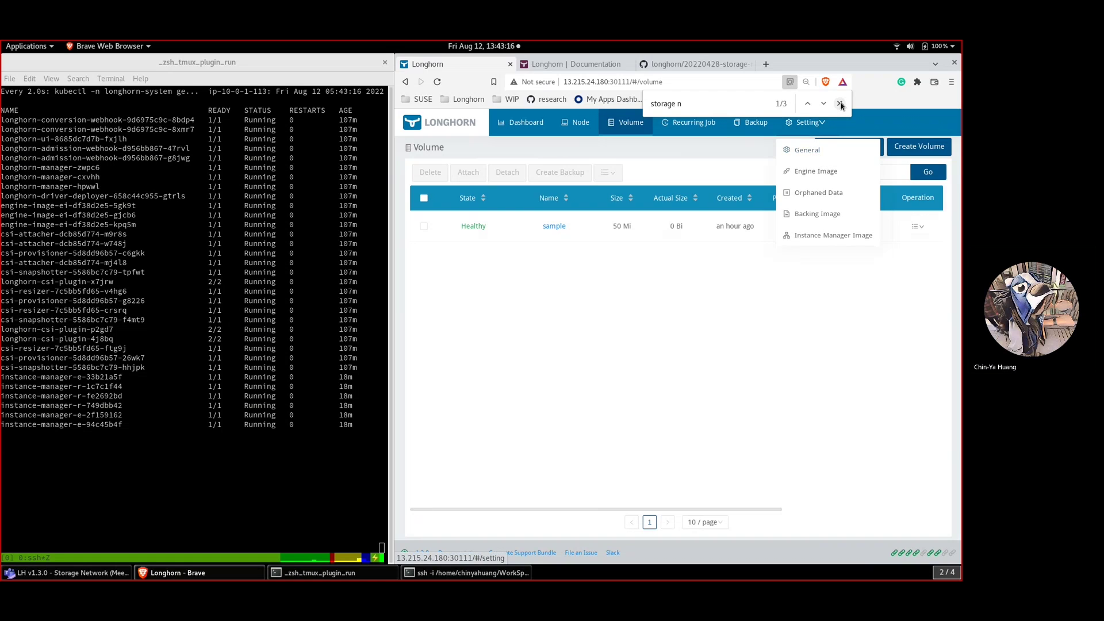
click(840, 104)
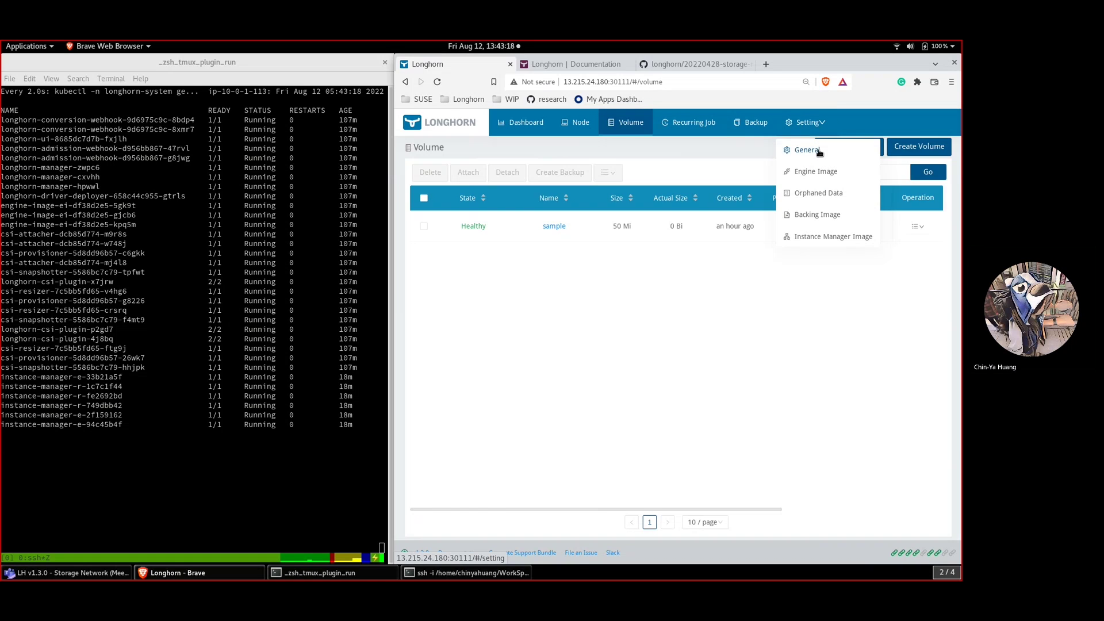
click(820, 151)
key(ctrl+f)
text(sot)
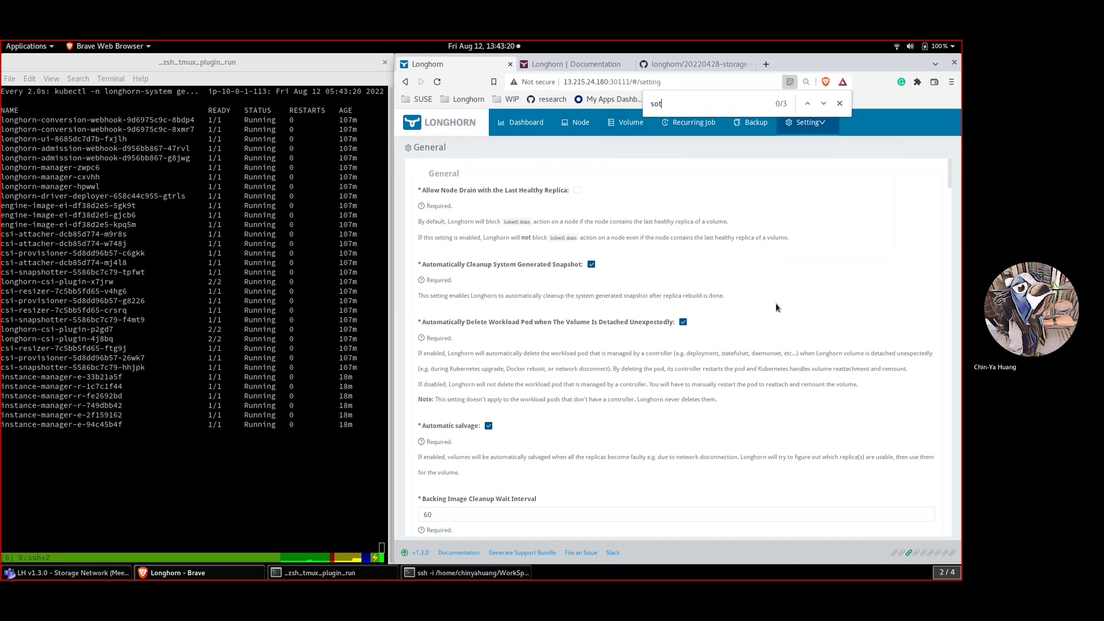
key(BackSpace)
key(BackSpace)
text(tora)
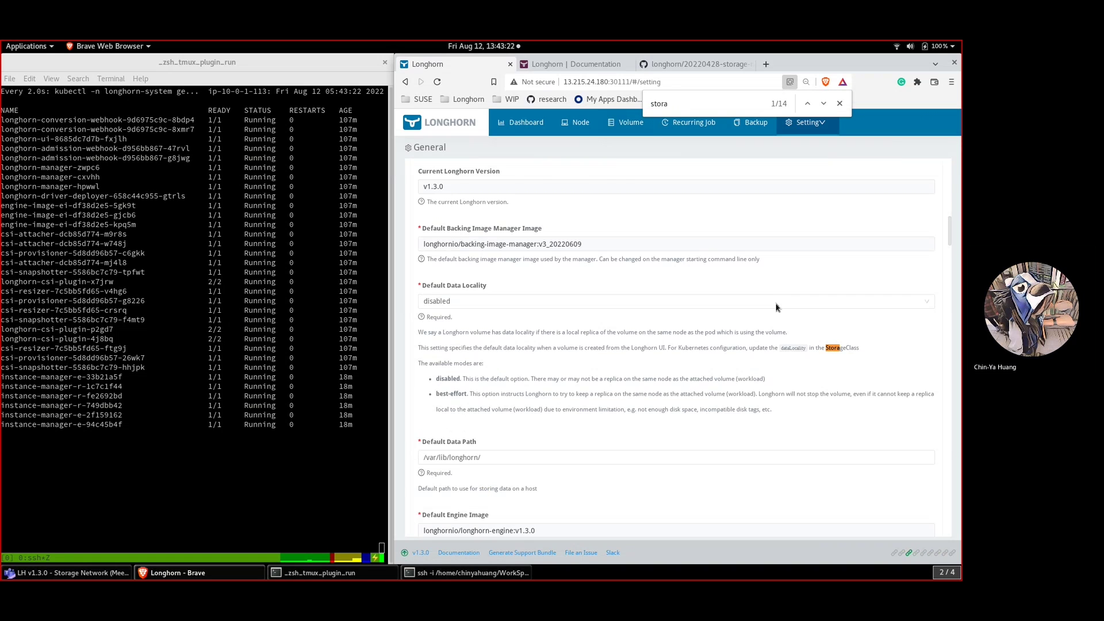
text(ge ne)
click(621, 368)
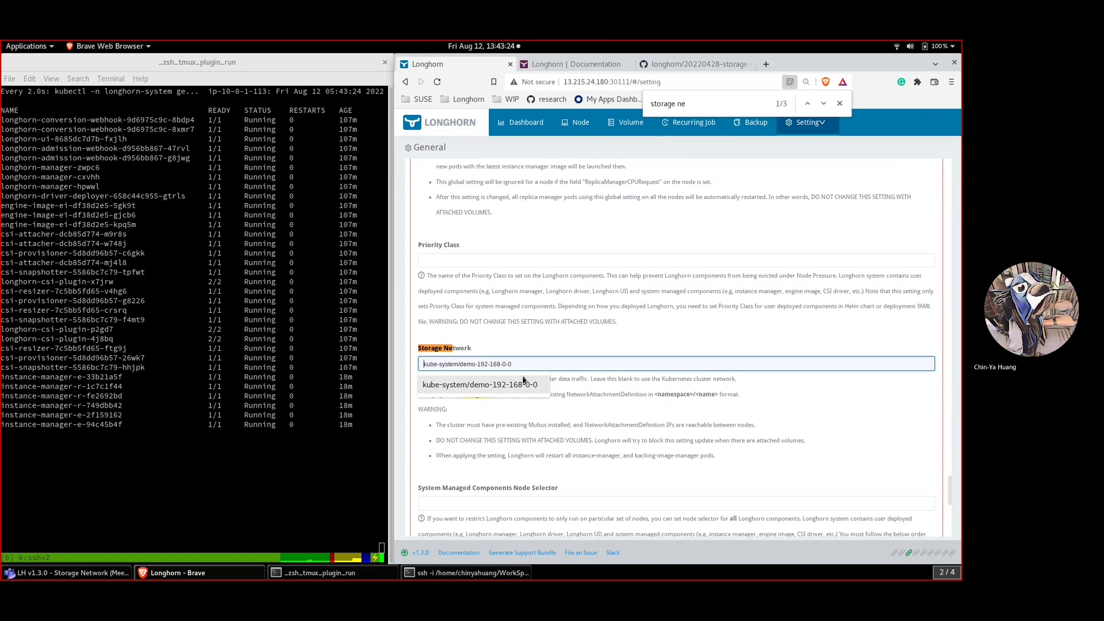
click(518, 381)
scroll(676, 403, down, 10)
click(677, 512)
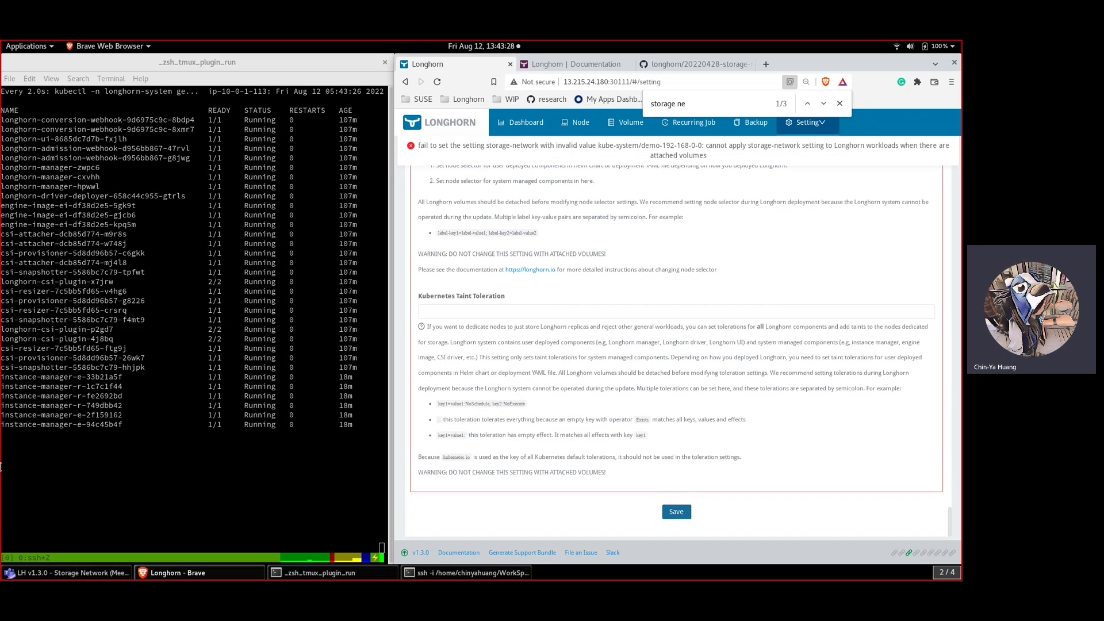
click(619, 123)
- Detach the sample volume from the Volume page
mouse_move(810, 158)
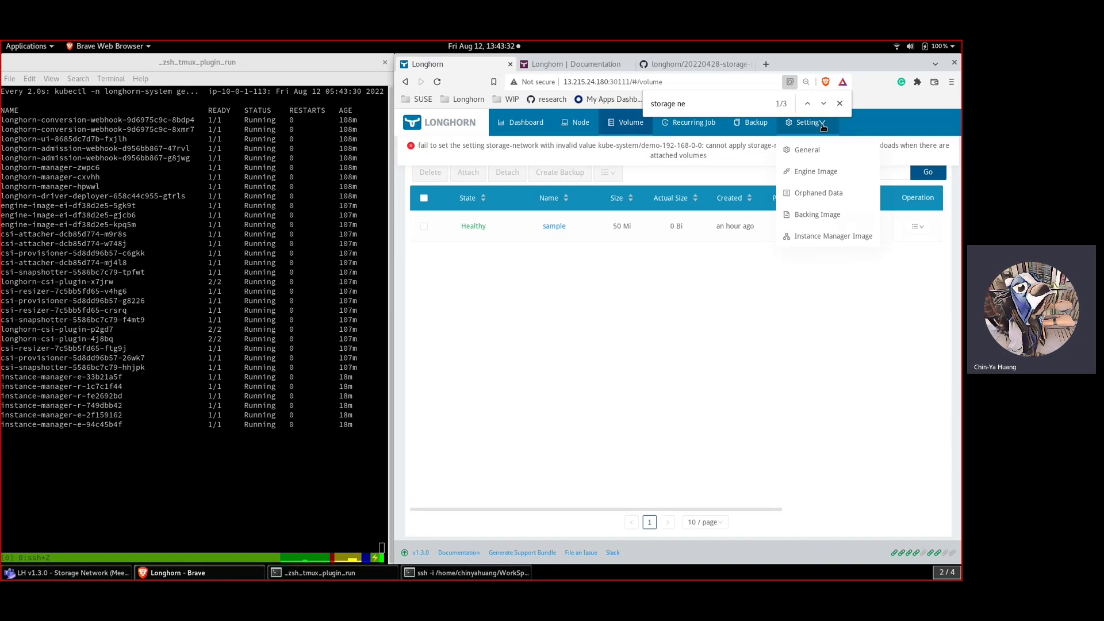
click(874, 227)
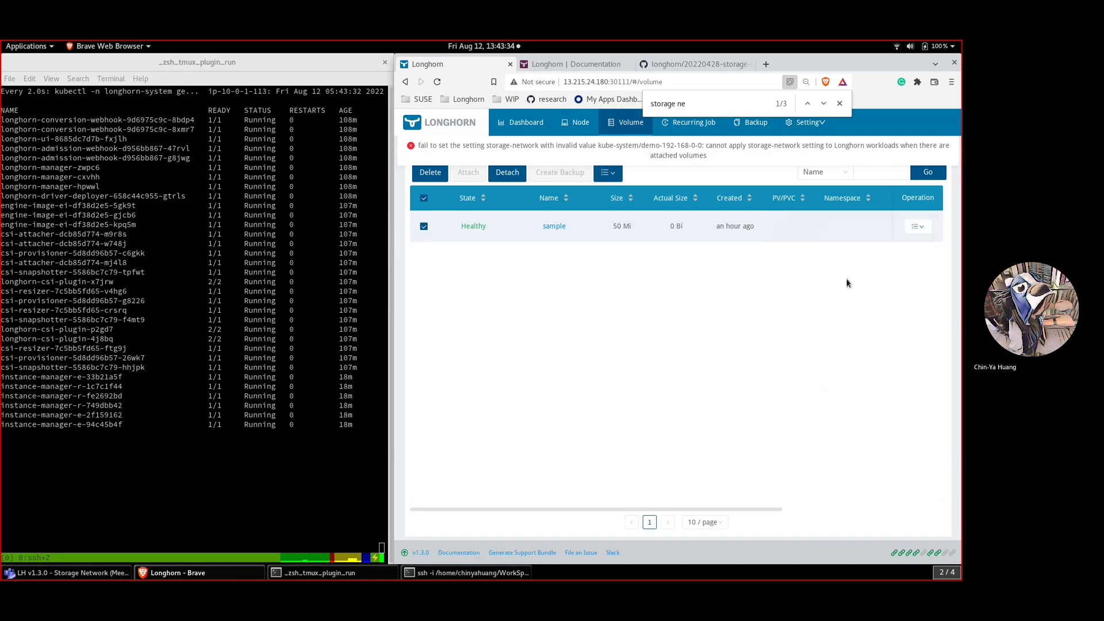
click(918, 226)
click(840, 287)
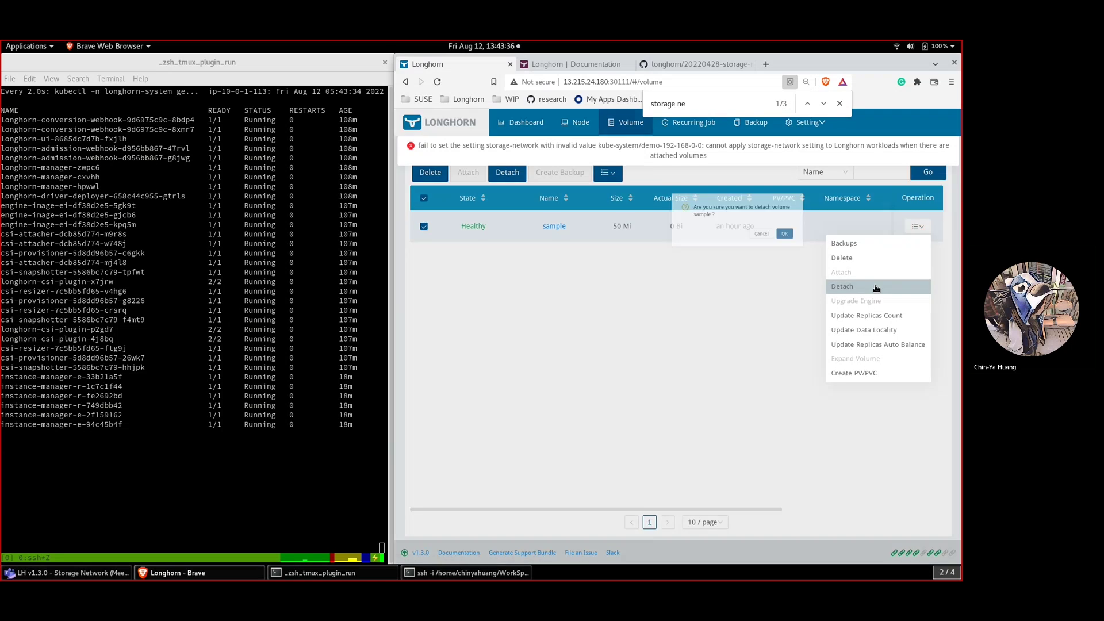
click(747, 209)
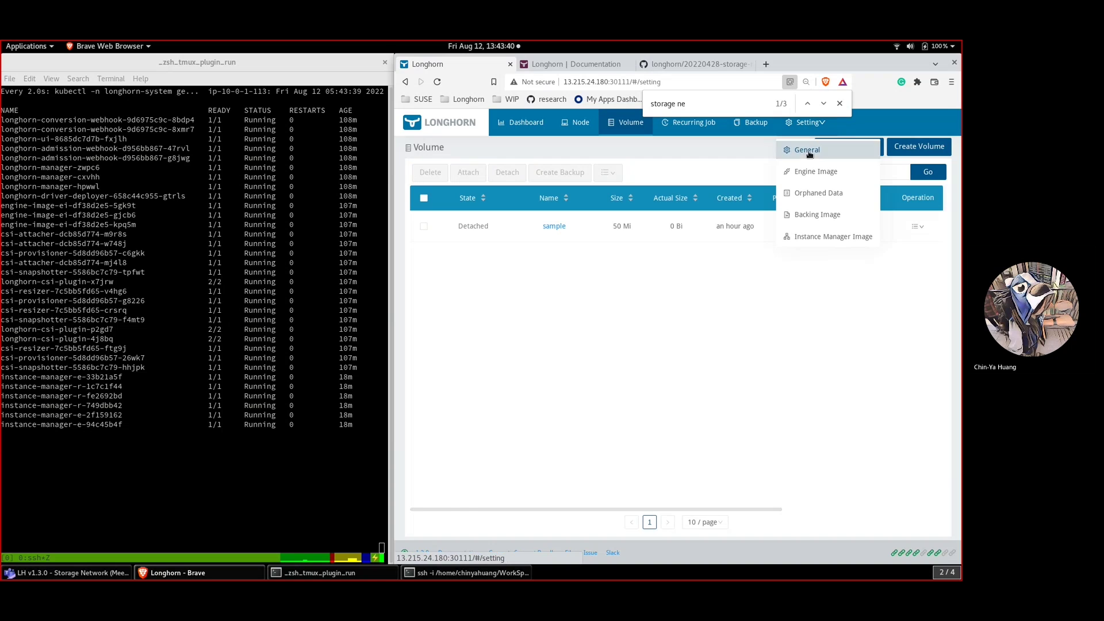
- Save Storage Network as kube-system/demo-192-168-0-0 and maximize the terminal watching the instance managers restart
click(806, 150)
key(ctrl+f)
text(sotr)
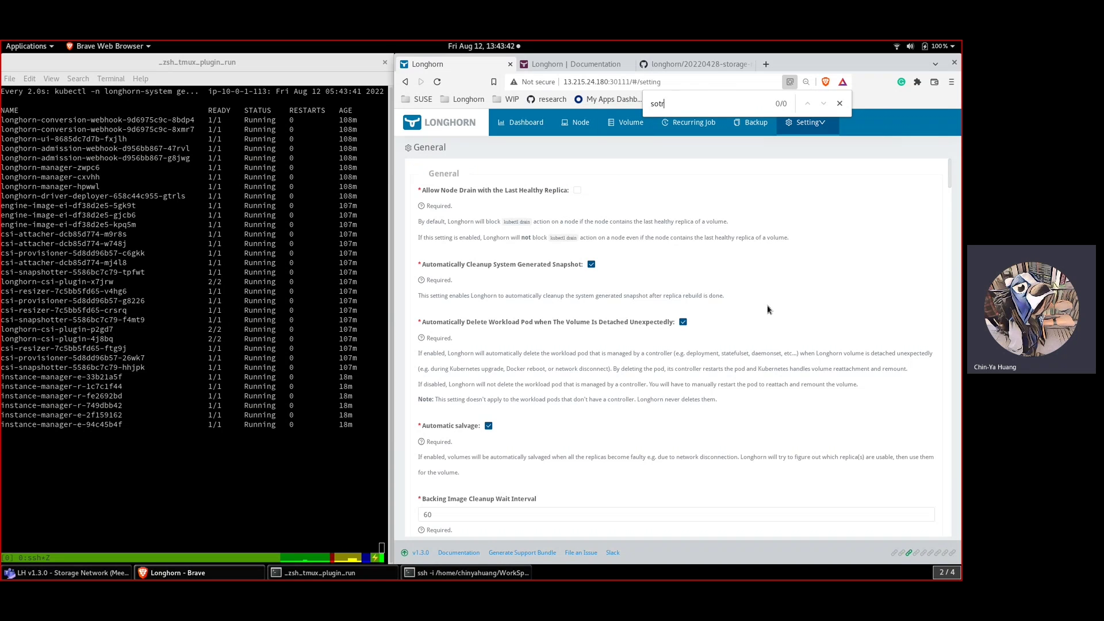
text(rage ne)
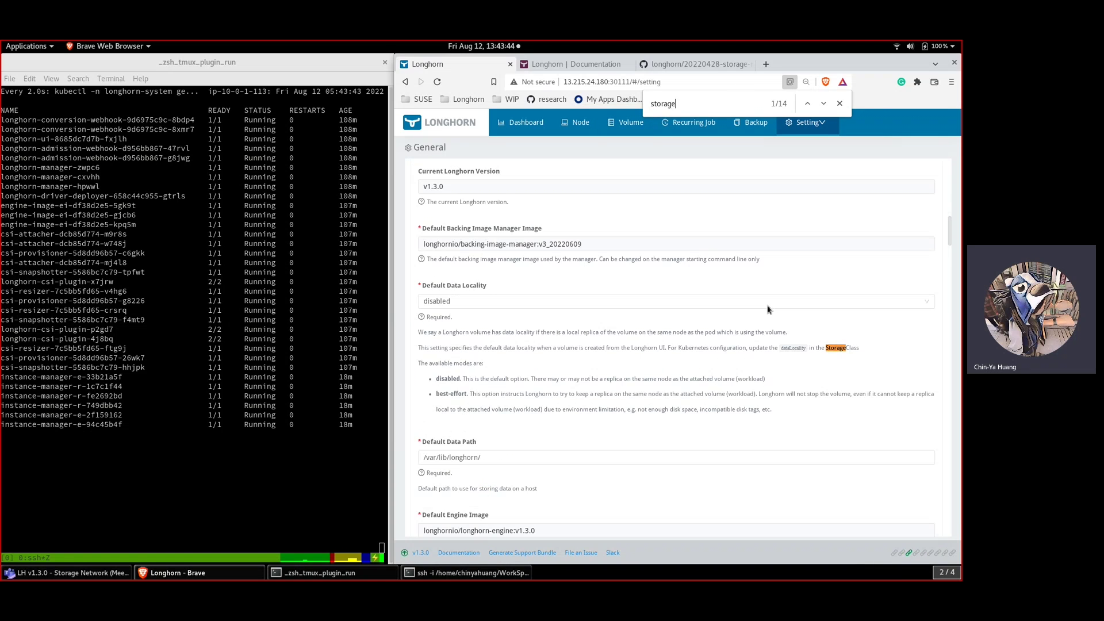
click(545, 364)
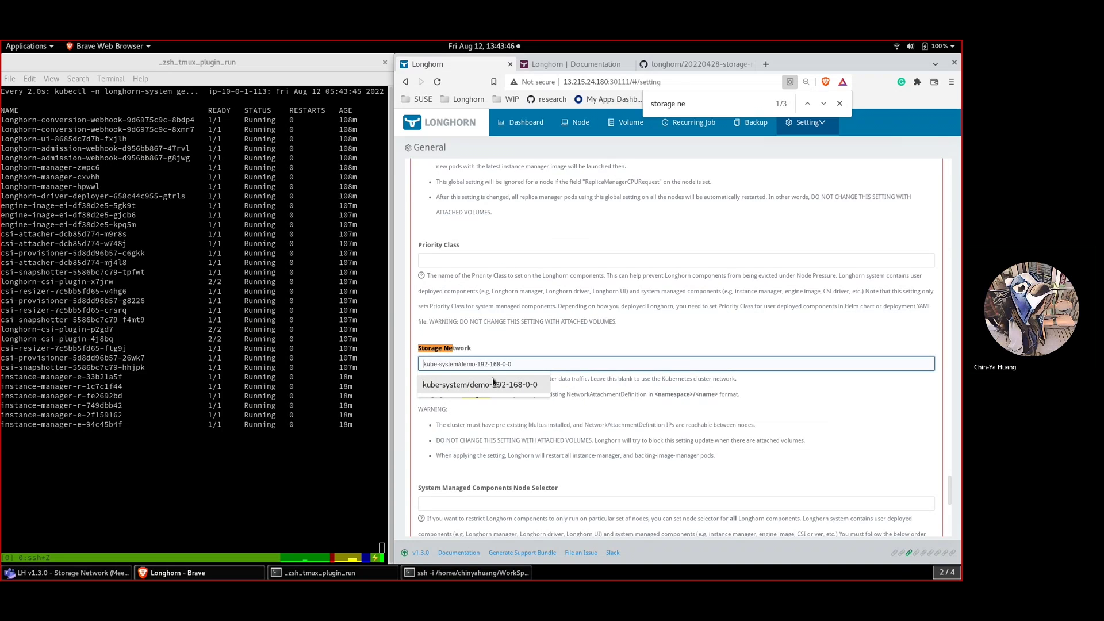
click(495, 381)
scroll(637, 410, down, 10)
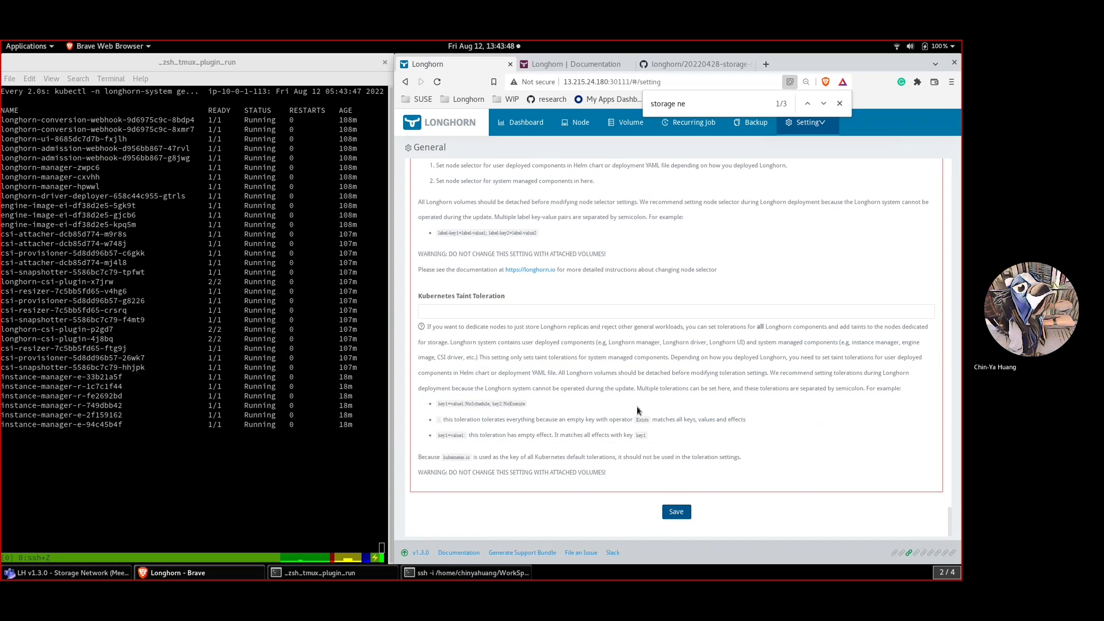
click(676, 511)
click(322, 345)
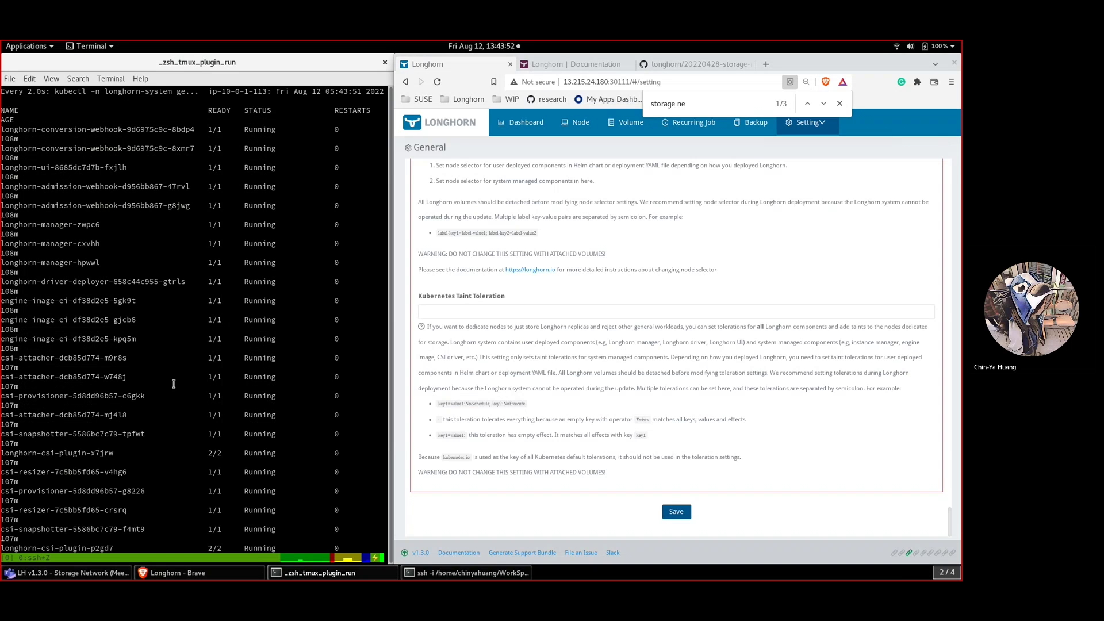
key(super+Up)
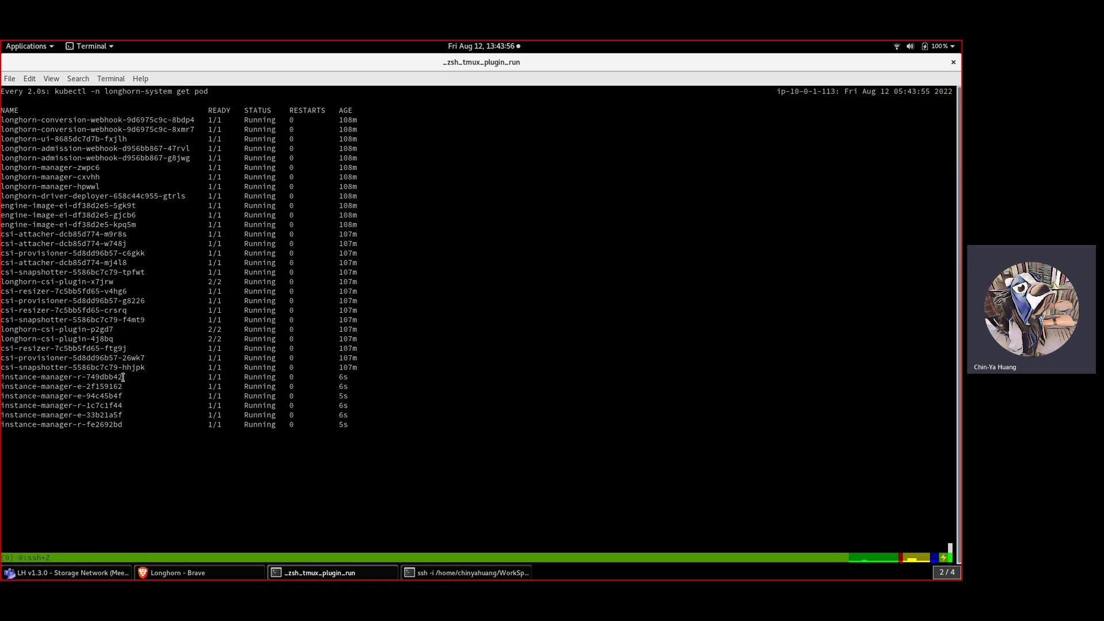
- Rerun ip a in the instance manager and highlight the new lhnet1 interface at 192.168.2.18
key(ctrl+b)
key(z)
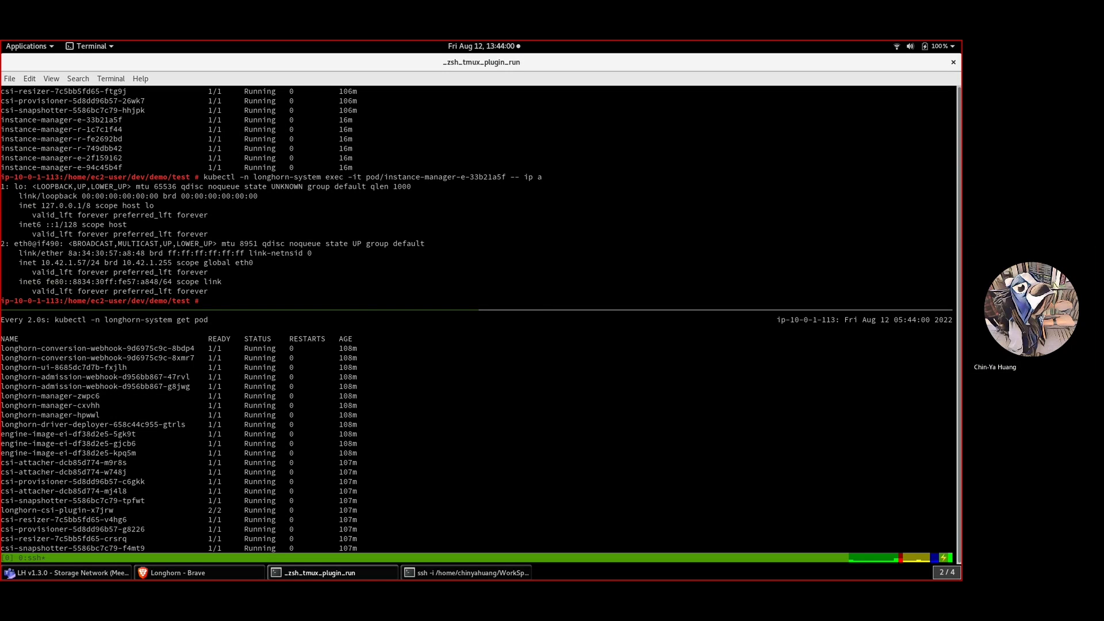
key(Up)
key(Return)
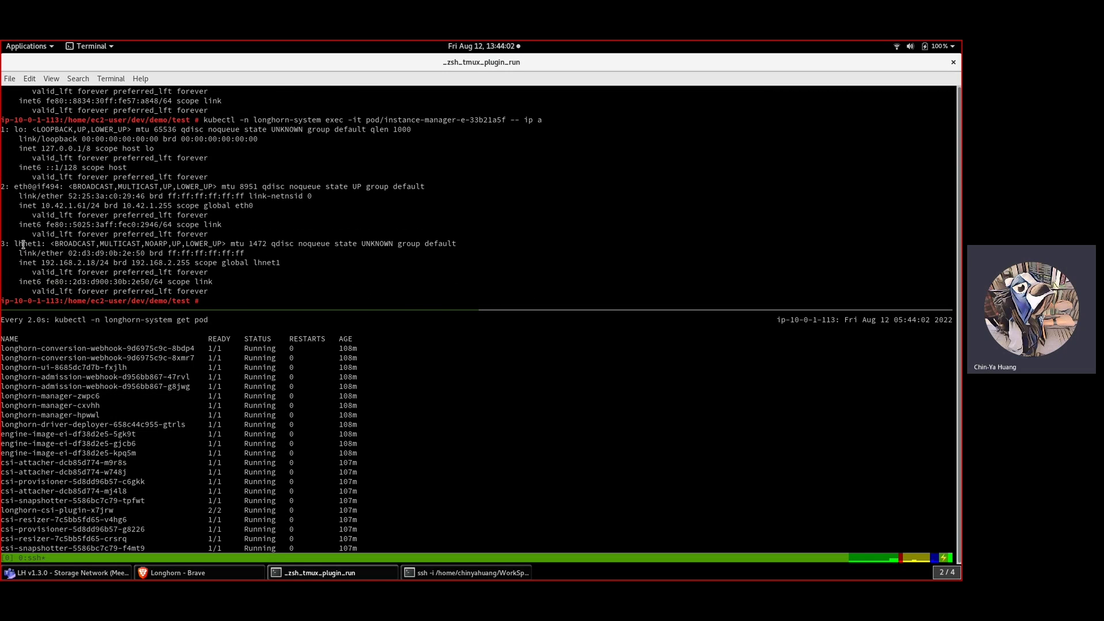
drag(14, 243, 207, 295)
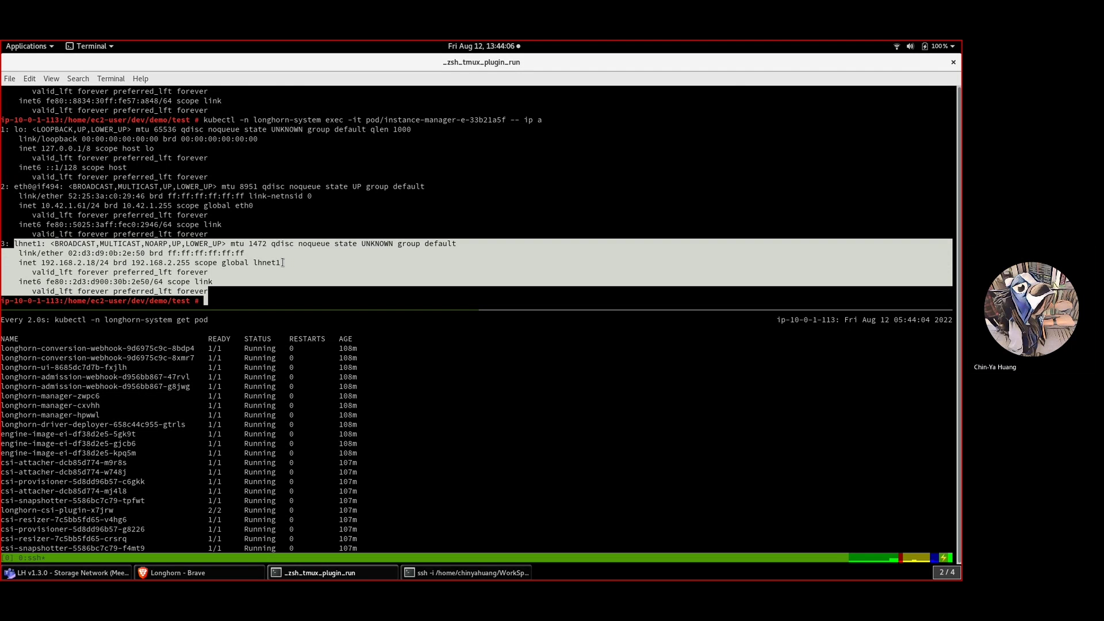
- Bring up the ssh terminal window and widen it over the browser
click(172, 572)
click(460, 574)
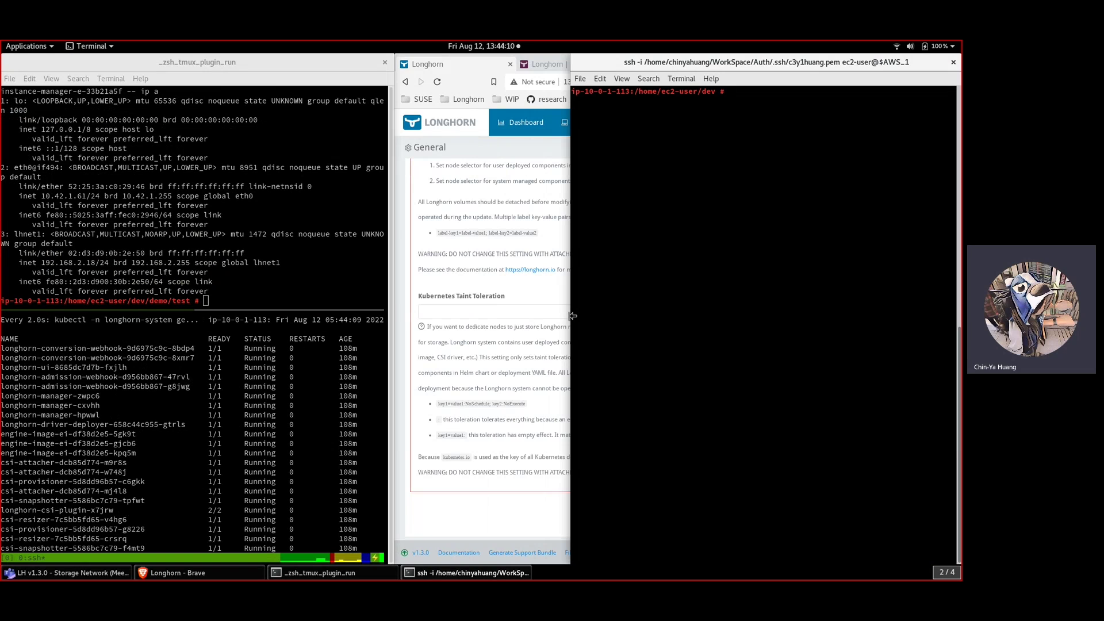
drag(572, 315, 375, 316)
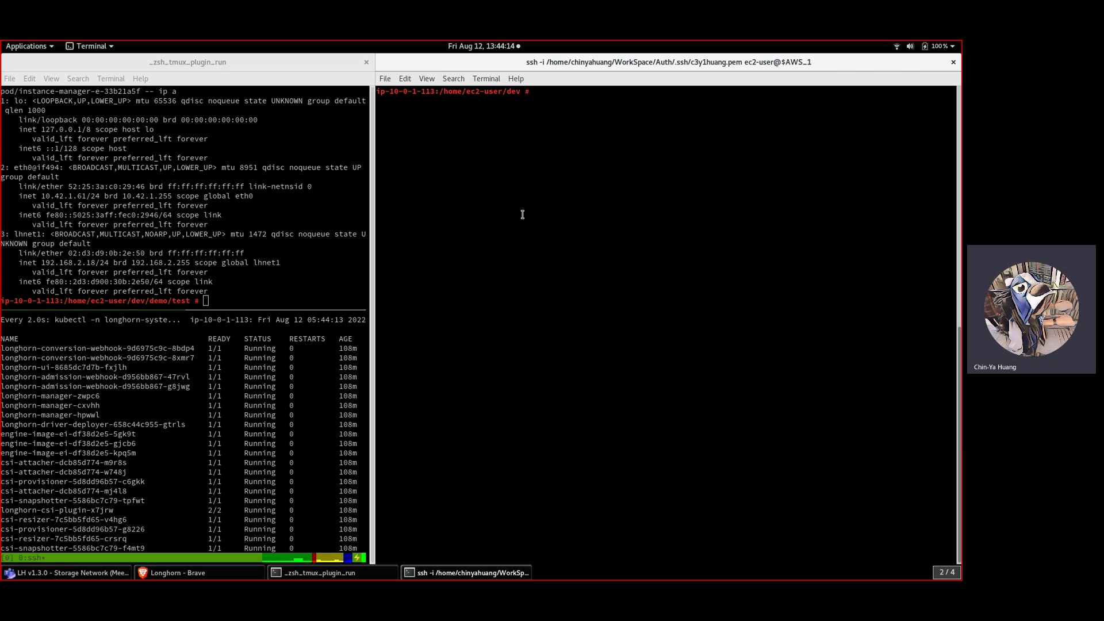
- Run 'bash run-log' in the ssh terminal to tail the 42 Longhorn pod logs
text(bash run-log)
key(Return)
- Bring the Longhorn settings page forward and tile it to the left half
key(alt+Tab)
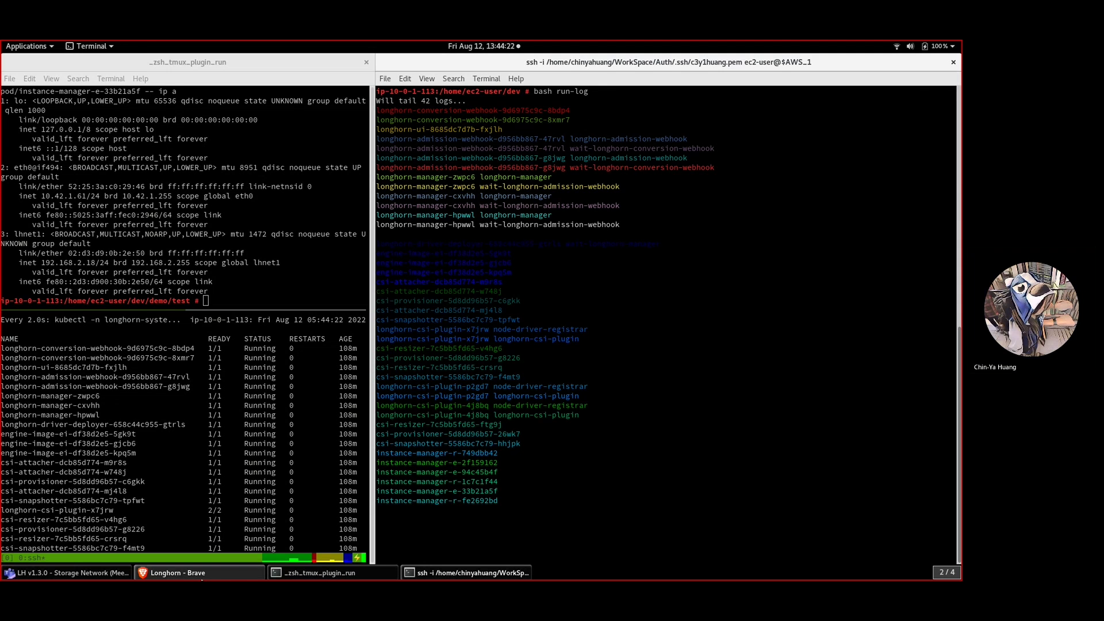
click(201, 577)
key(super+Left)
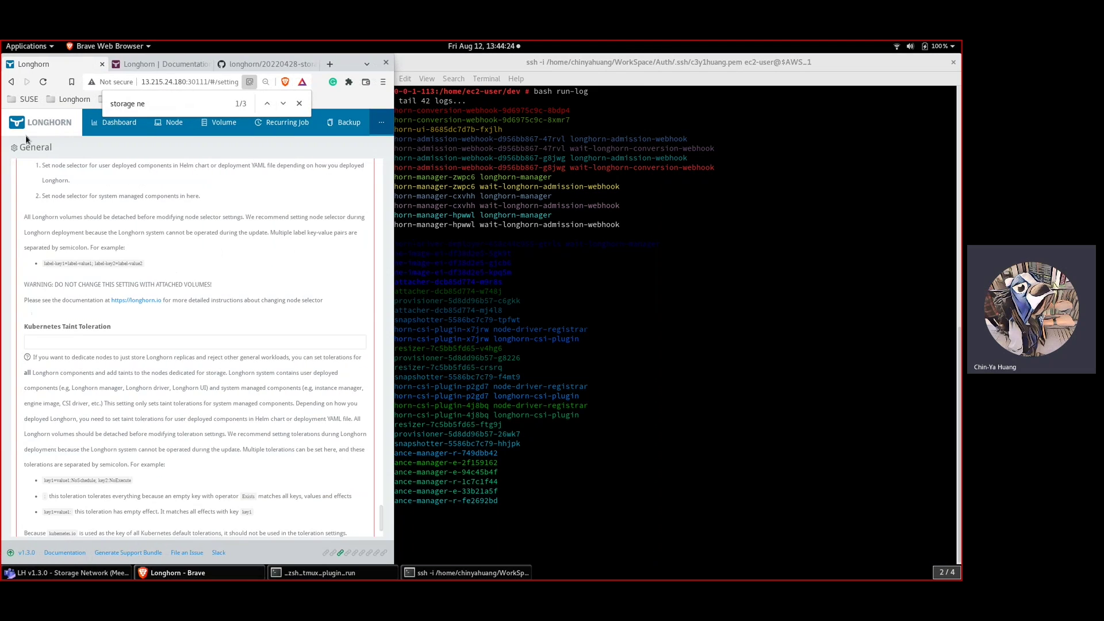
- Attach the sample volume to host ip-10-0-1-102 from the Volume page, then return to the logs
click(218, 122)
click(348, 225)
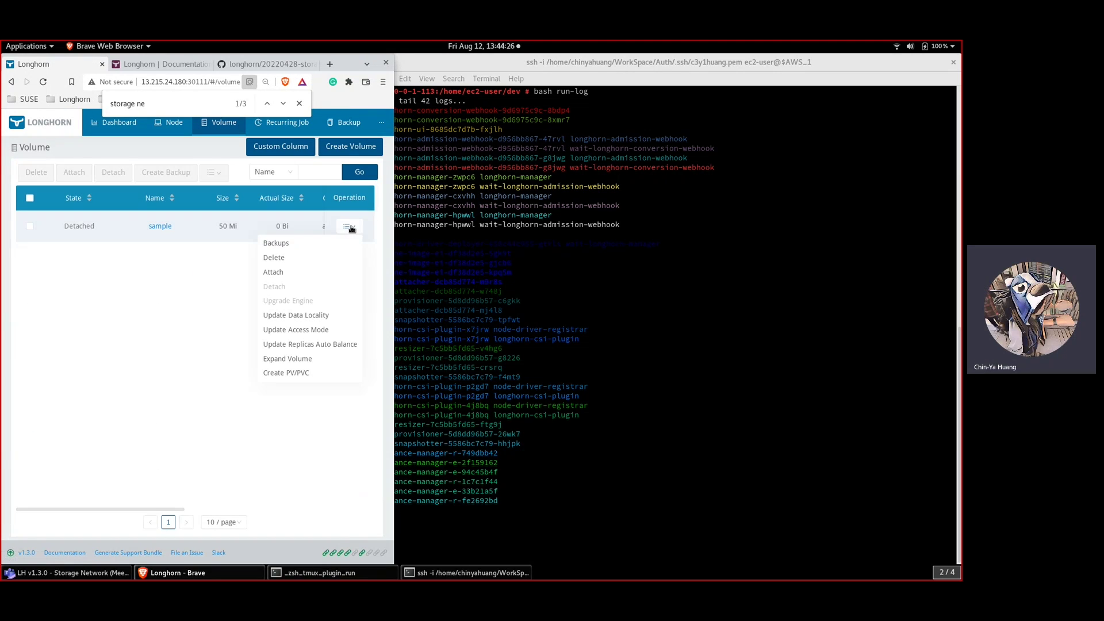
click(275, 272)
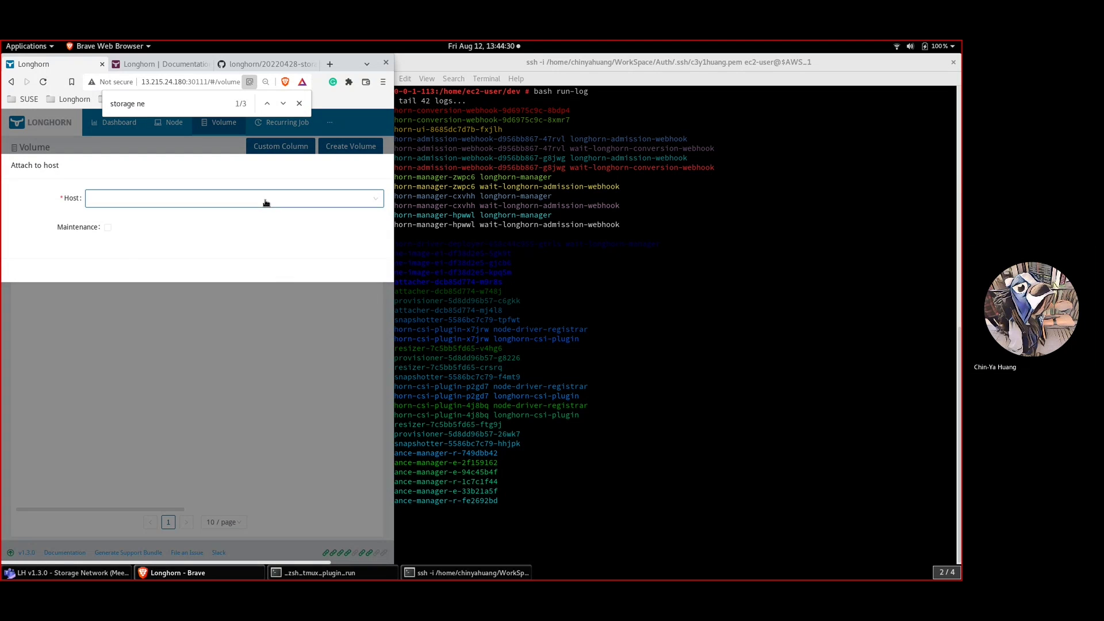
click(265, 203)
click(254, 227)
scroll(345, 254, right, 2)
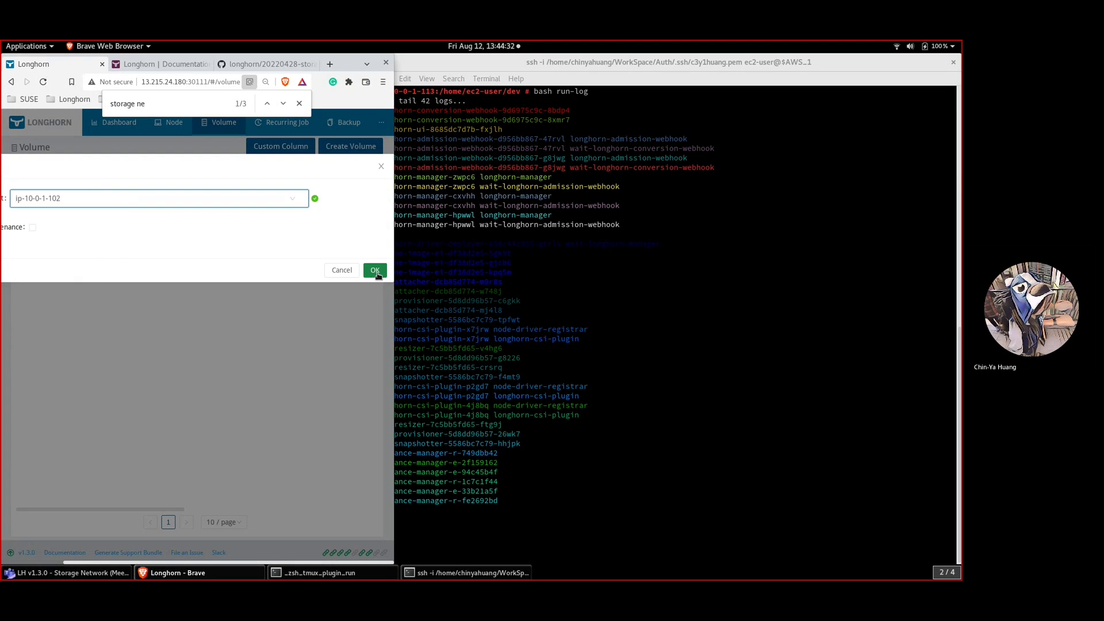
click(378, 275)
click(638, 293)
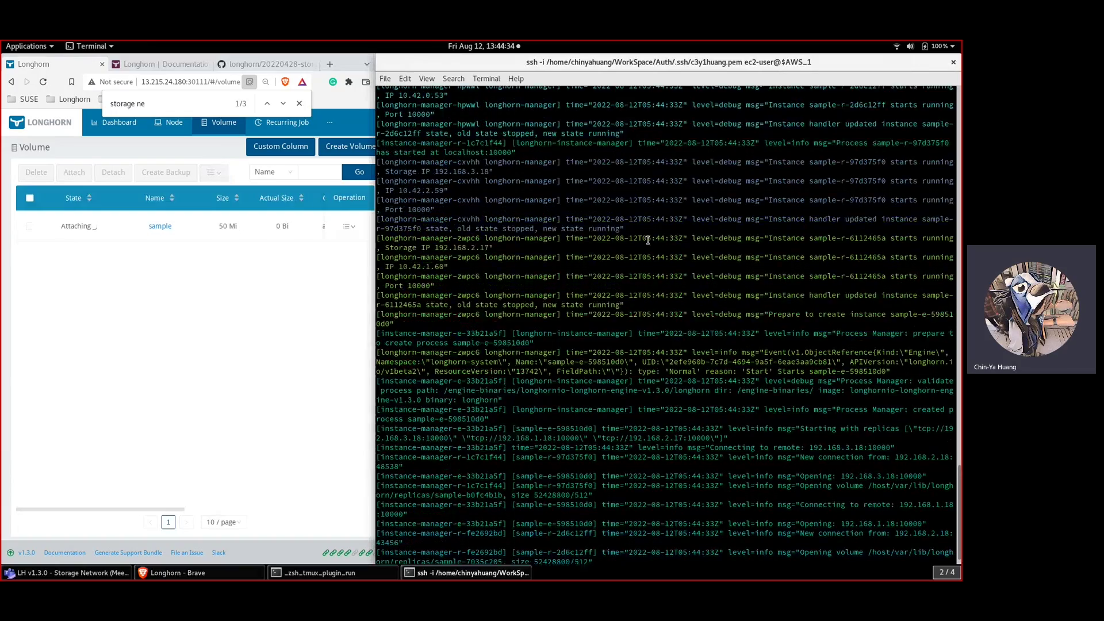
- Highlight the replica's 192.168 Storage IP and the engine serviceURL 192.168.2.18 in the logs
scroll(648, 240, up, 8)
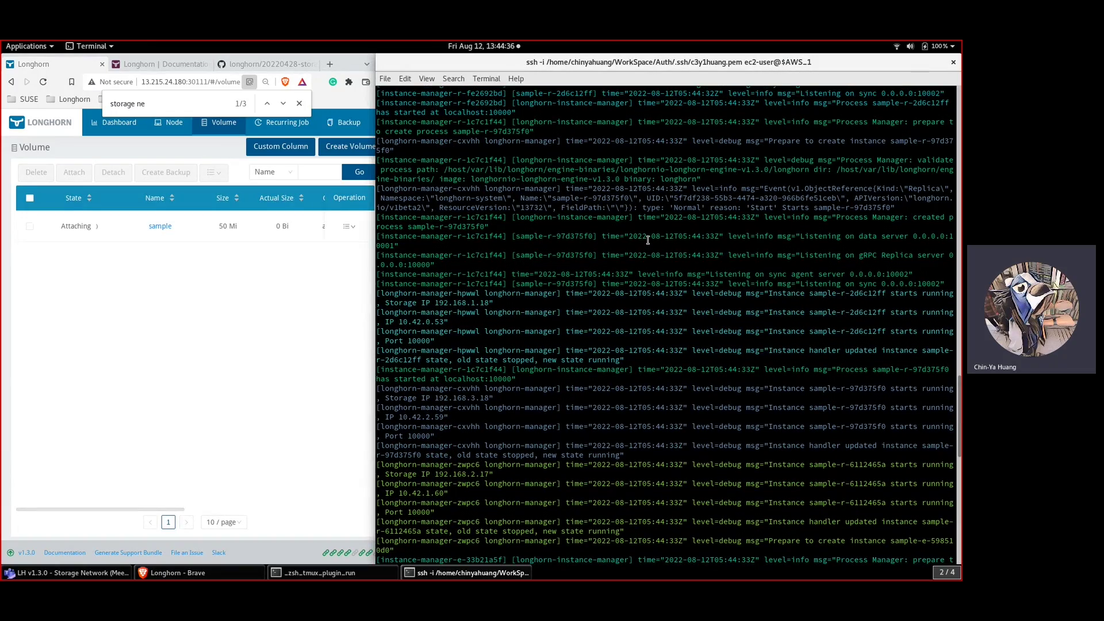
key(super+Up)
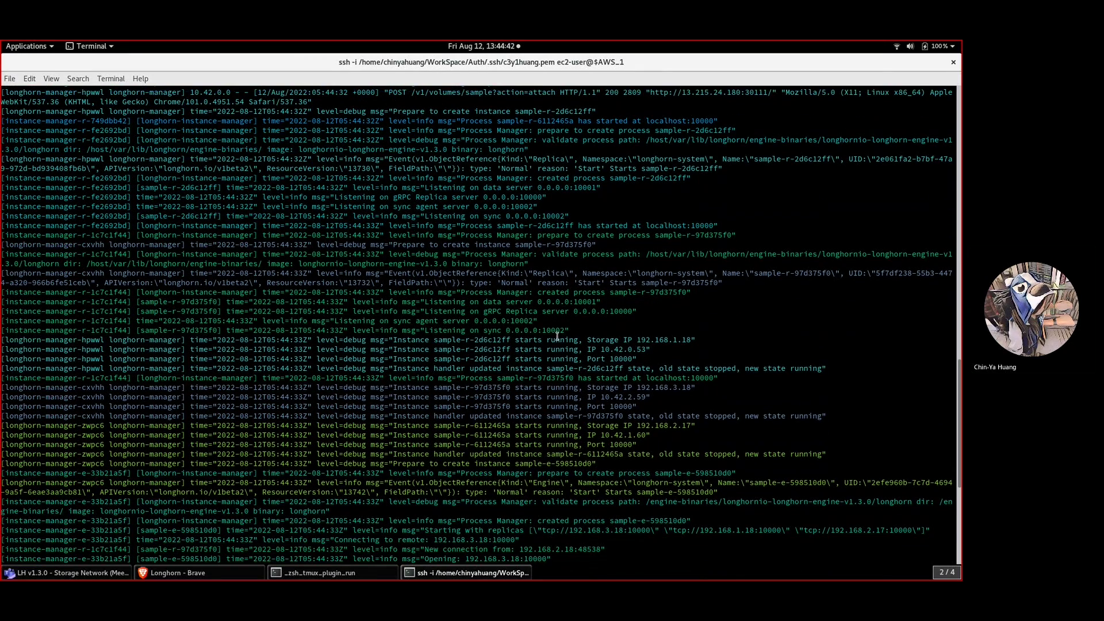
drag(480, 339, 601, 336)
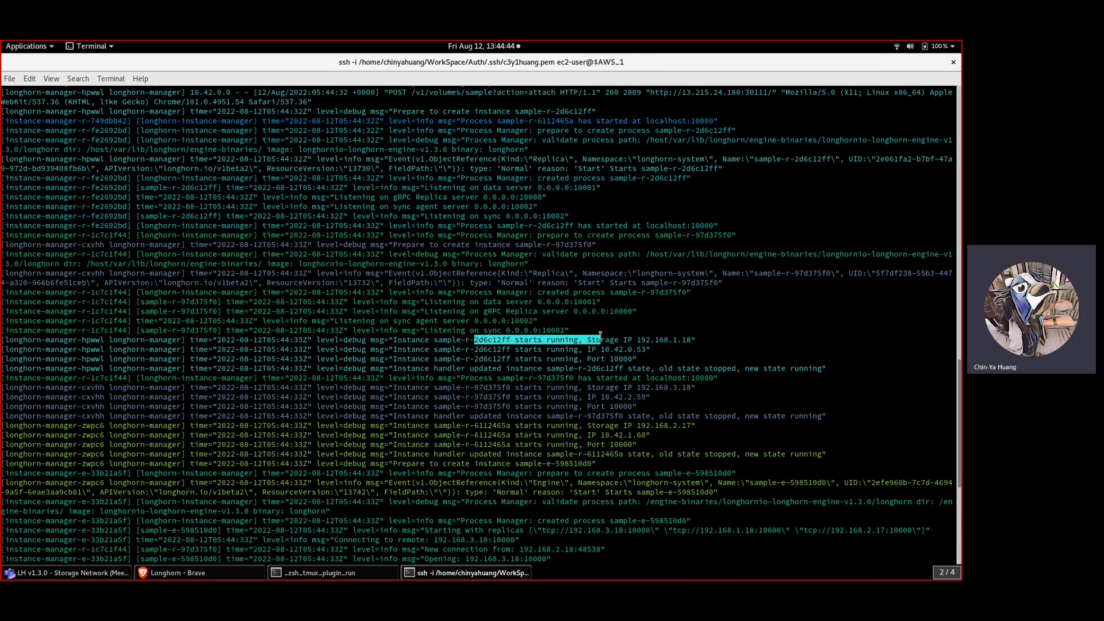
click(611, 340)
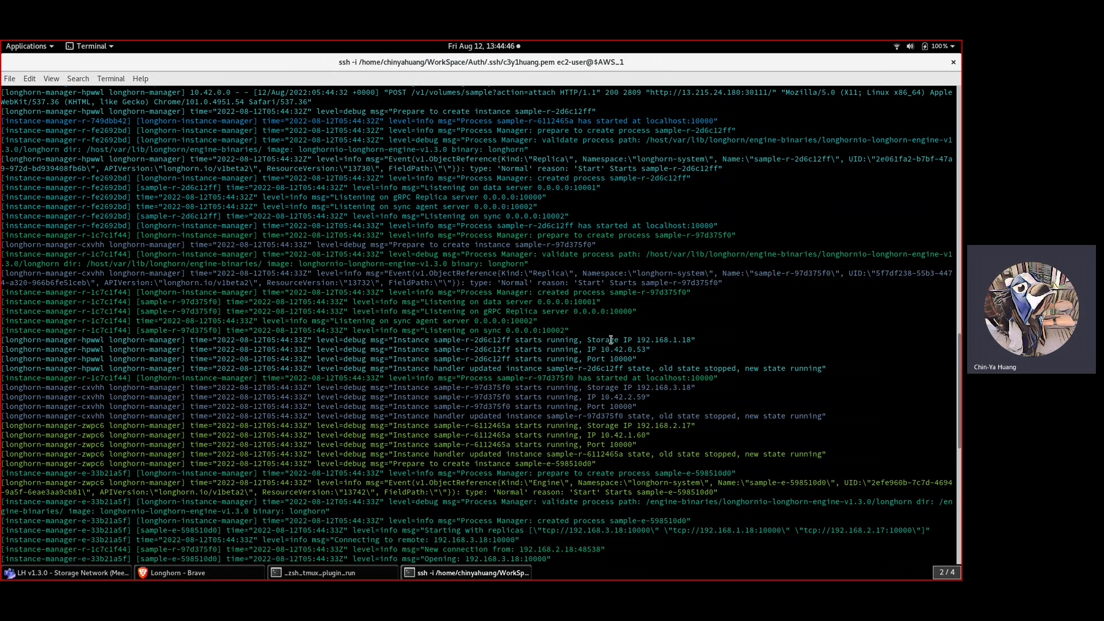
drag(576, 339, 665, 343)
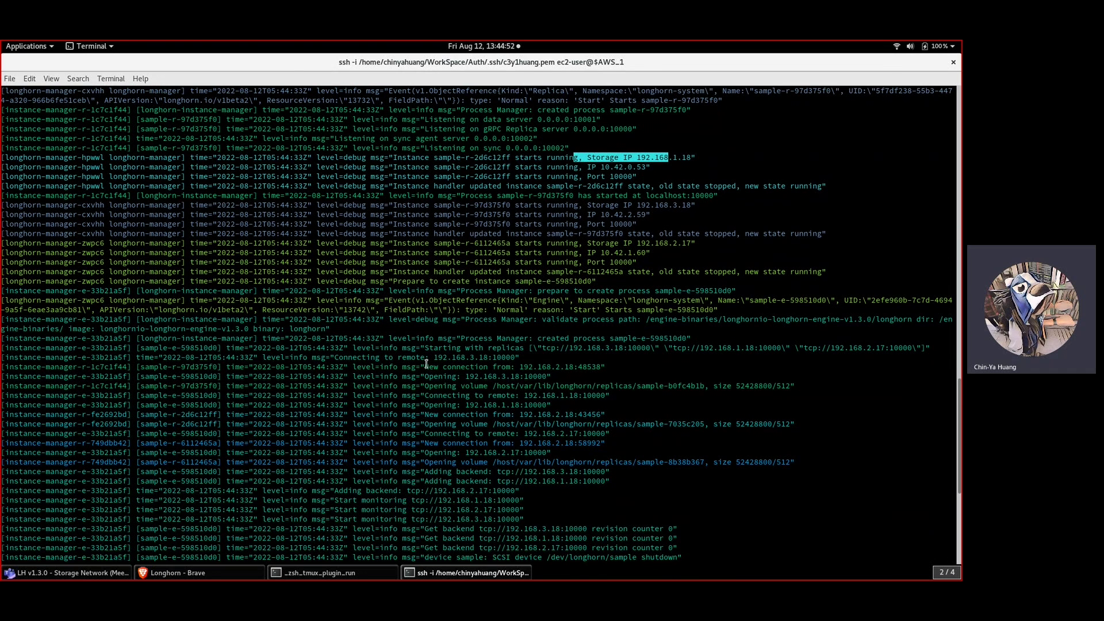
drag(426, 367, 587, 366)
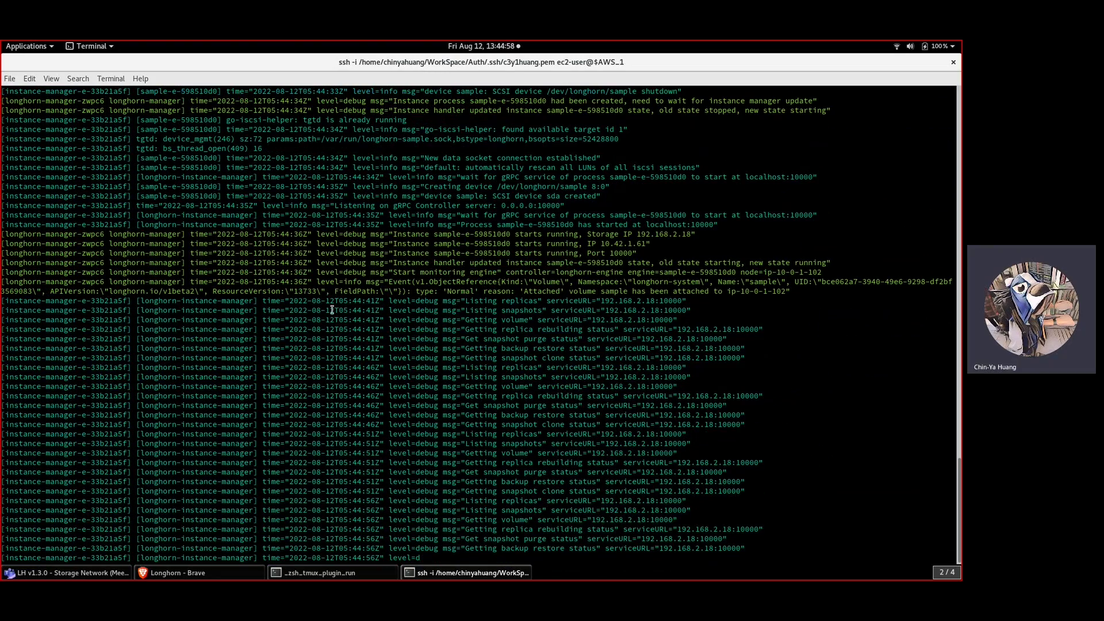
drag(331, 311, 719, 539)
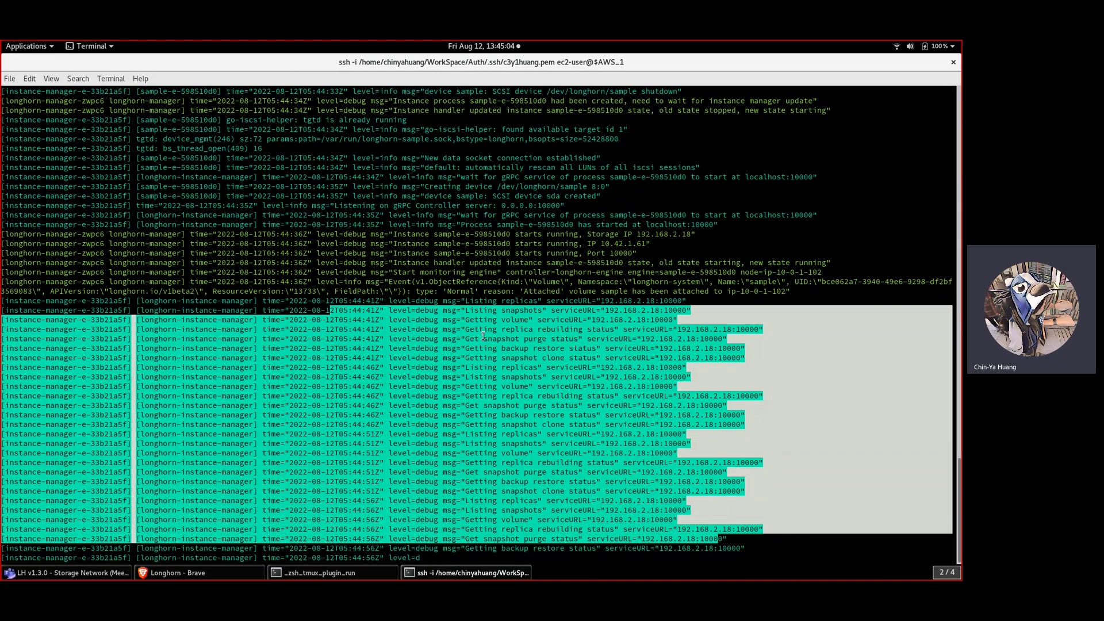
click(294, 318)
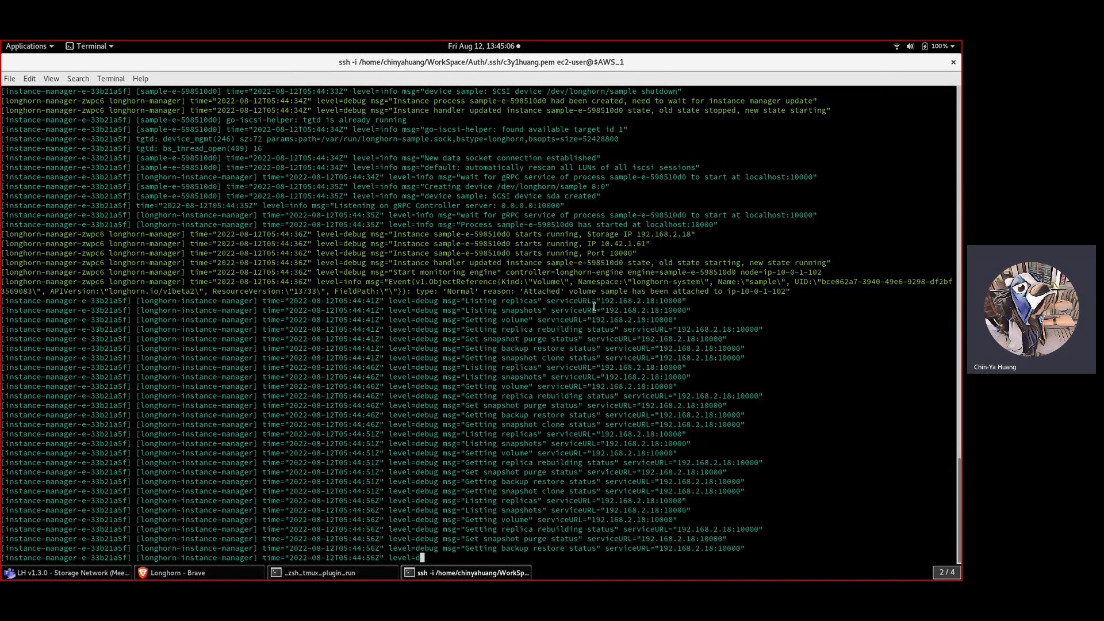
drag(547, 300, 677, 300)
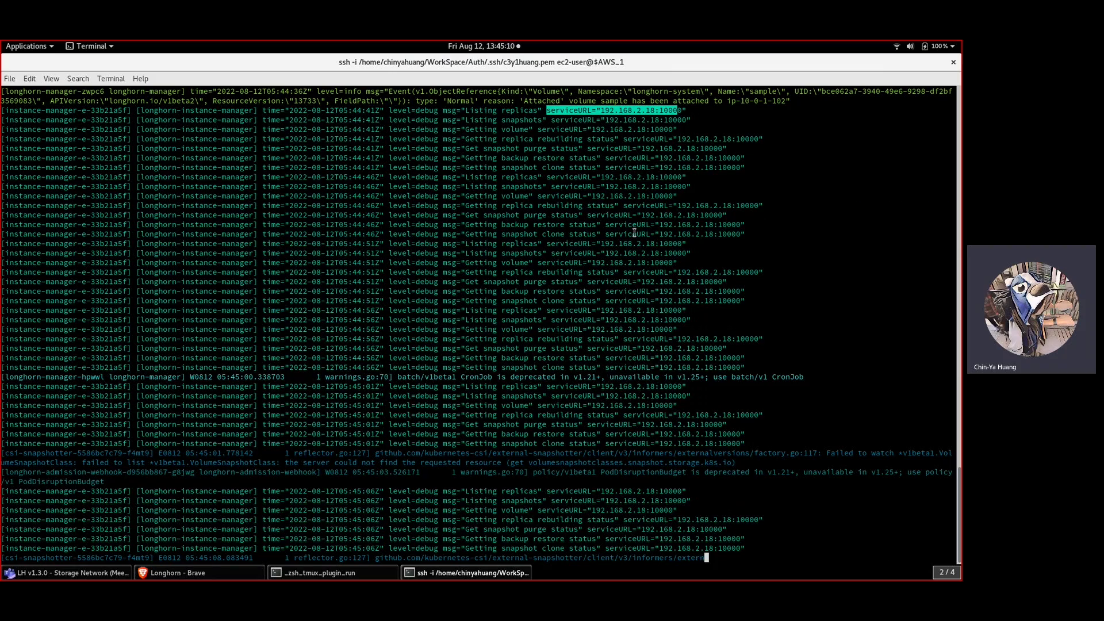
- Stop the log tail with Ctrl+C, tile the terminal right, and return to Longhorn
scroll(635, 233, up, 4)
key(ctrl+c)
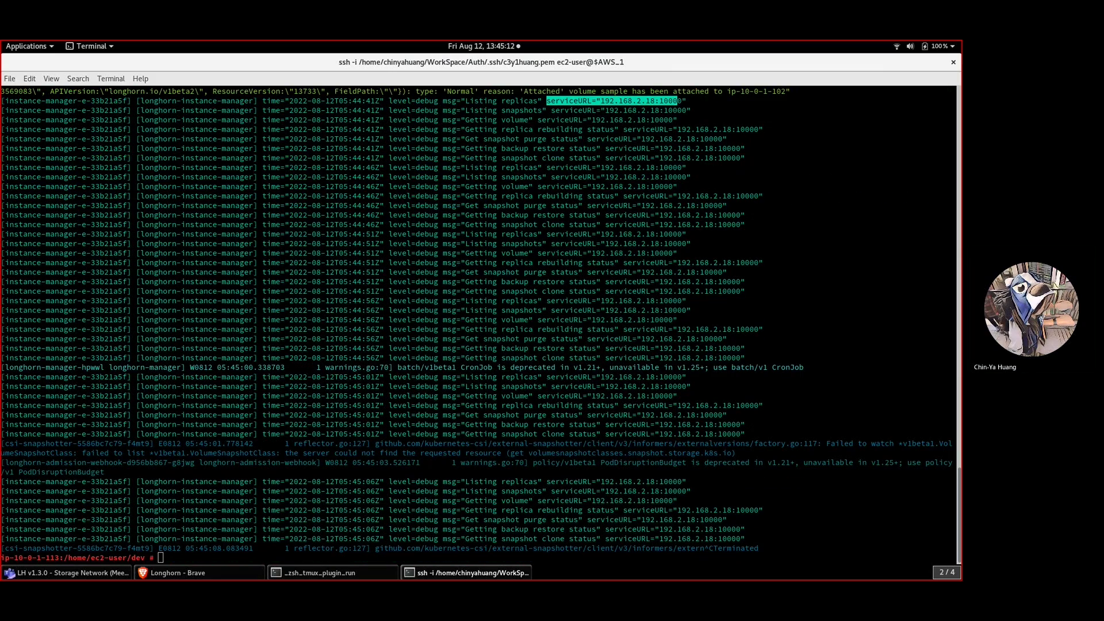
key(super+Right)
click(304, 244)
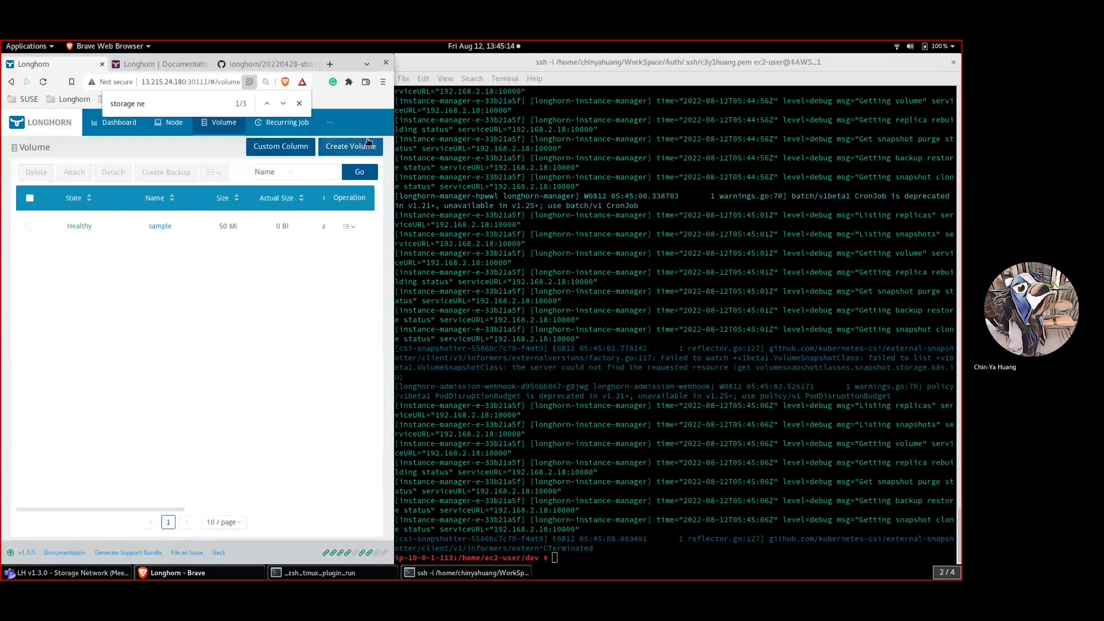
- Detach the sample volume from its Operation menu
click(350, 227)
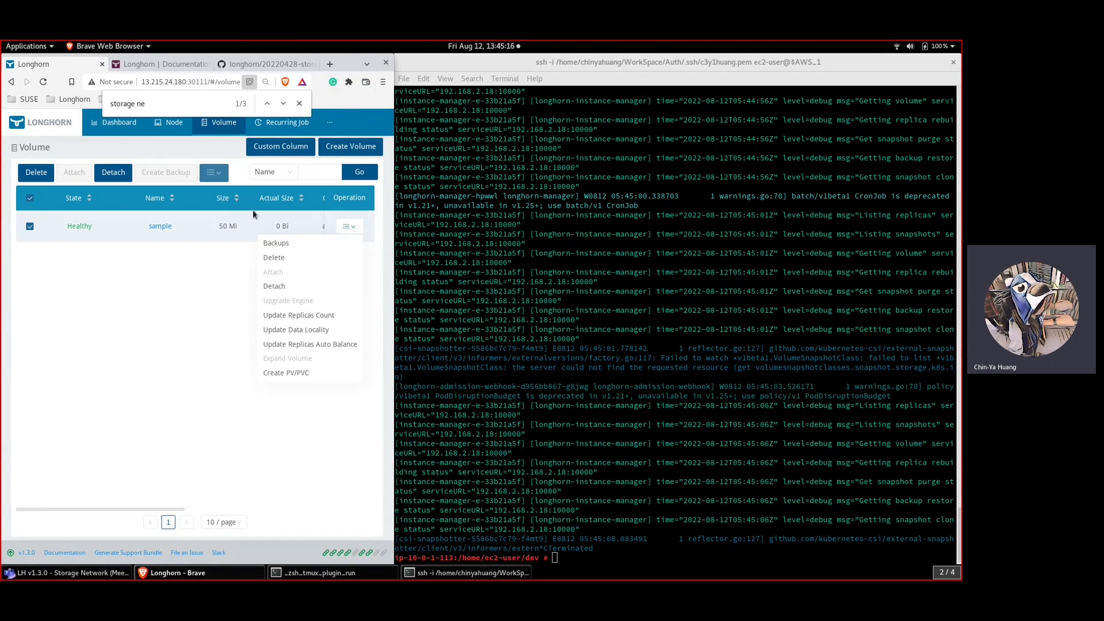
click(354, 229)
click(355, 230)
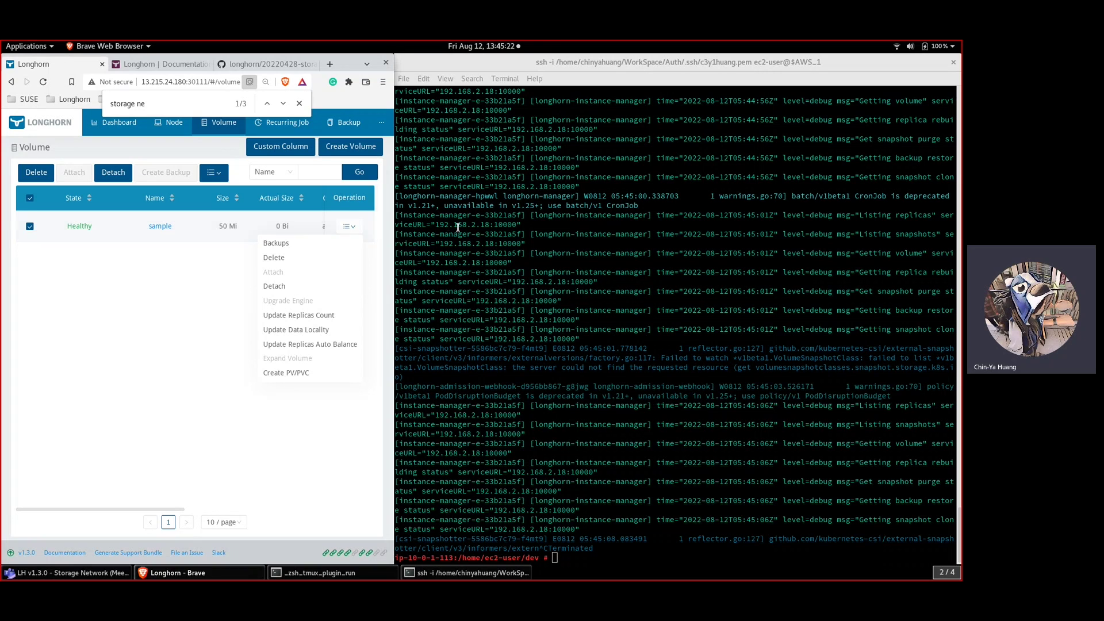
click(355, 229)
click(353, 228)
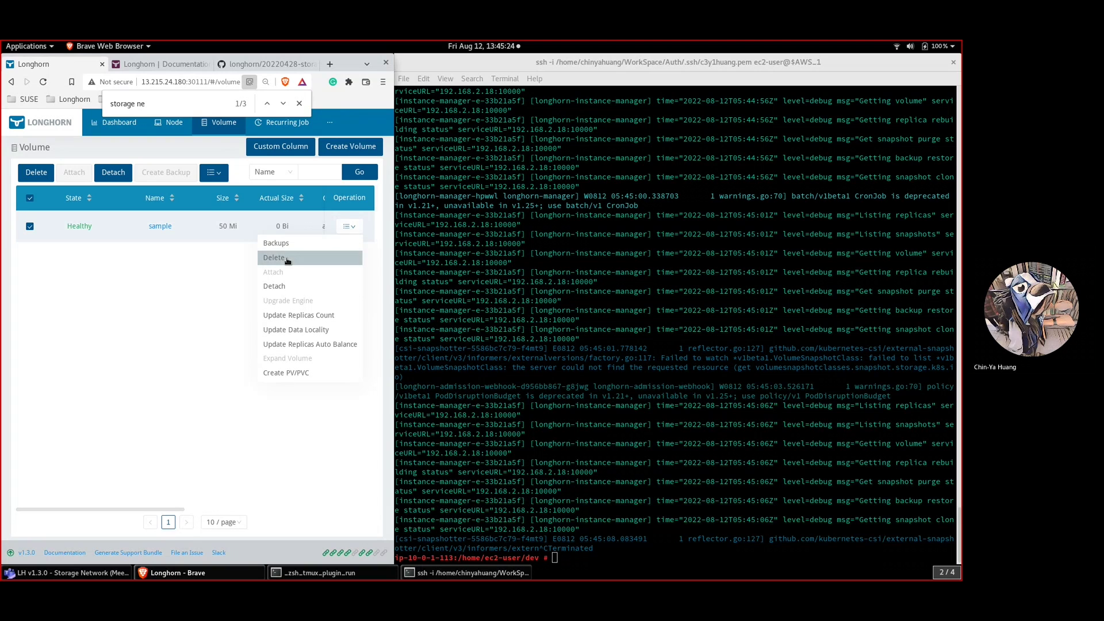
click(286, 286)
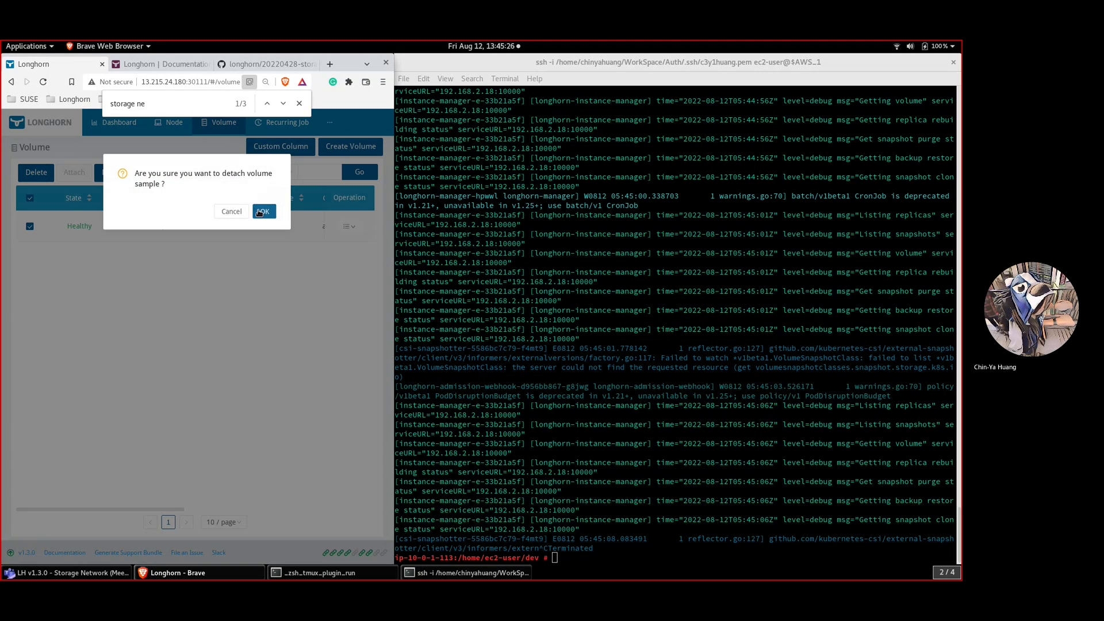
click(262, 211)
- Clear and save the Storage Network value in General settings, then show the volume list
key(super+Up)
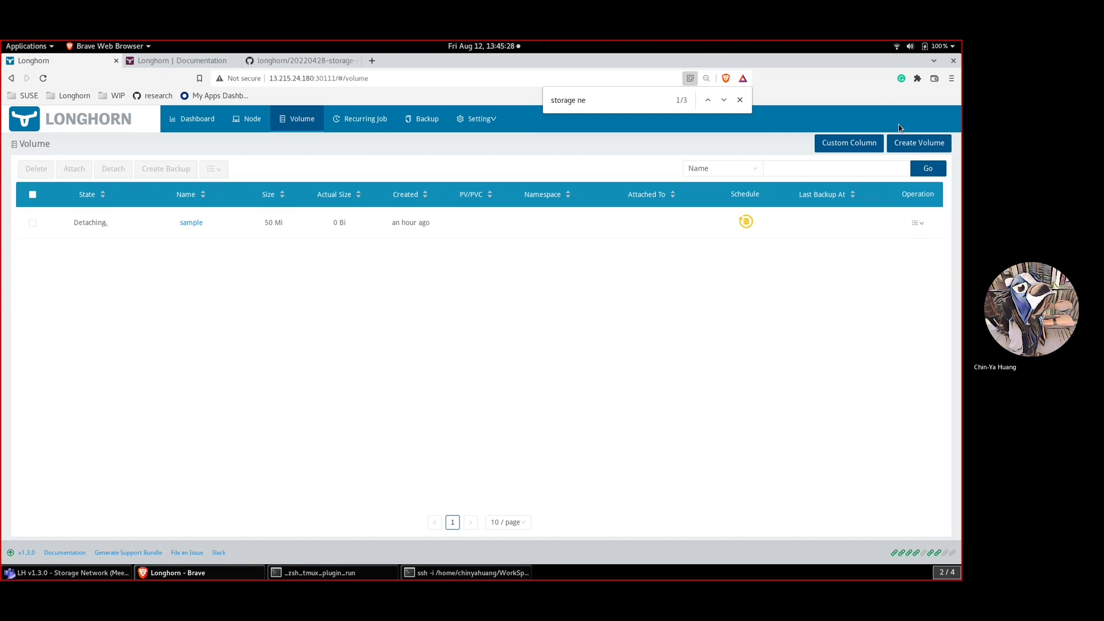
mouse_move(486, 119)
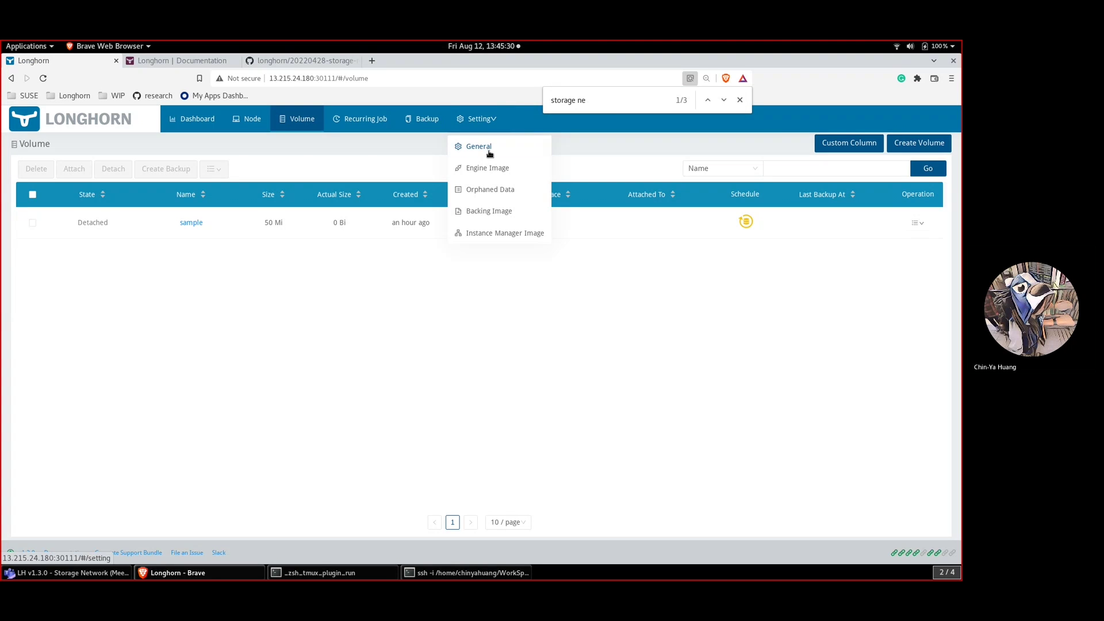
click(488, 149)
key(ctrl+f)
text(sto)
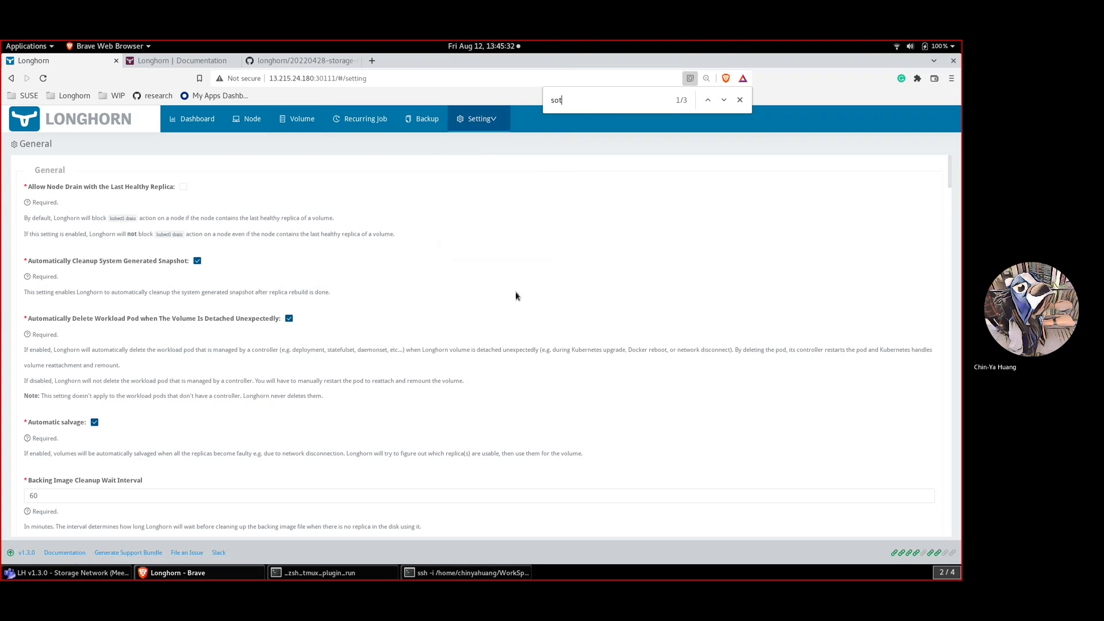
text(rage n)
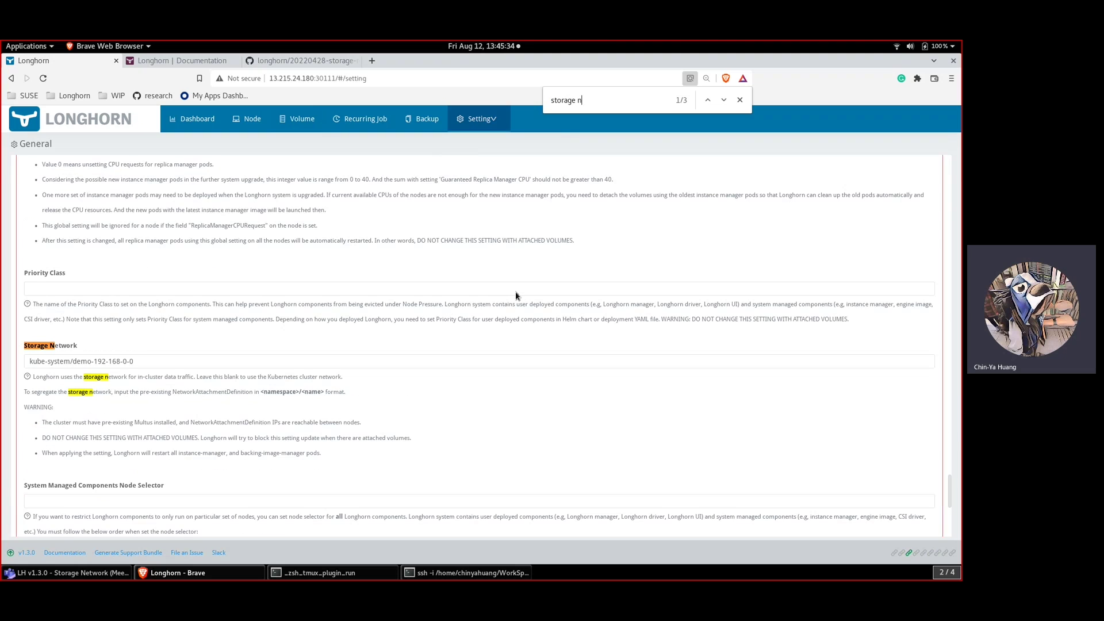
click(135, 361)
key(ctrl+a)
key(BackSpace)
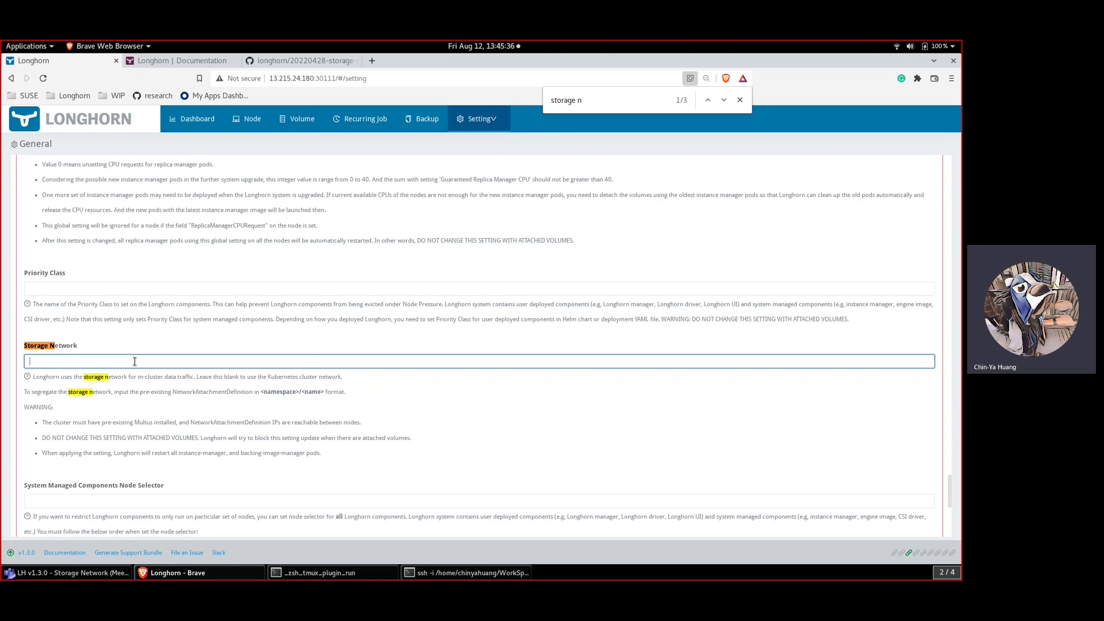
scroll(382, 418, down, 6)
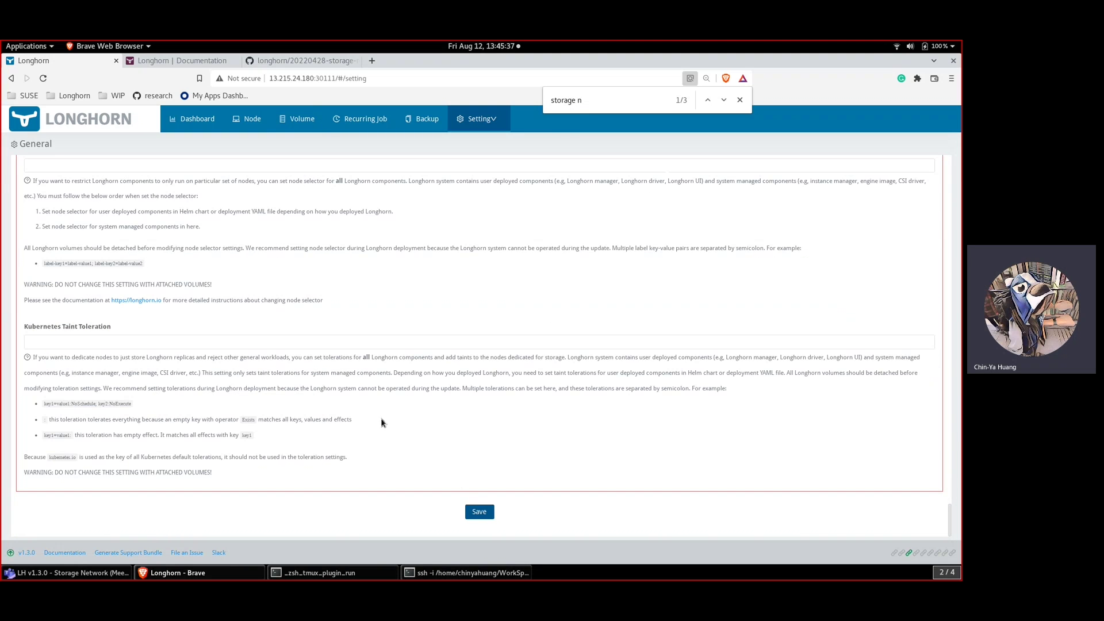
click(480, 511)
click(290, 120)
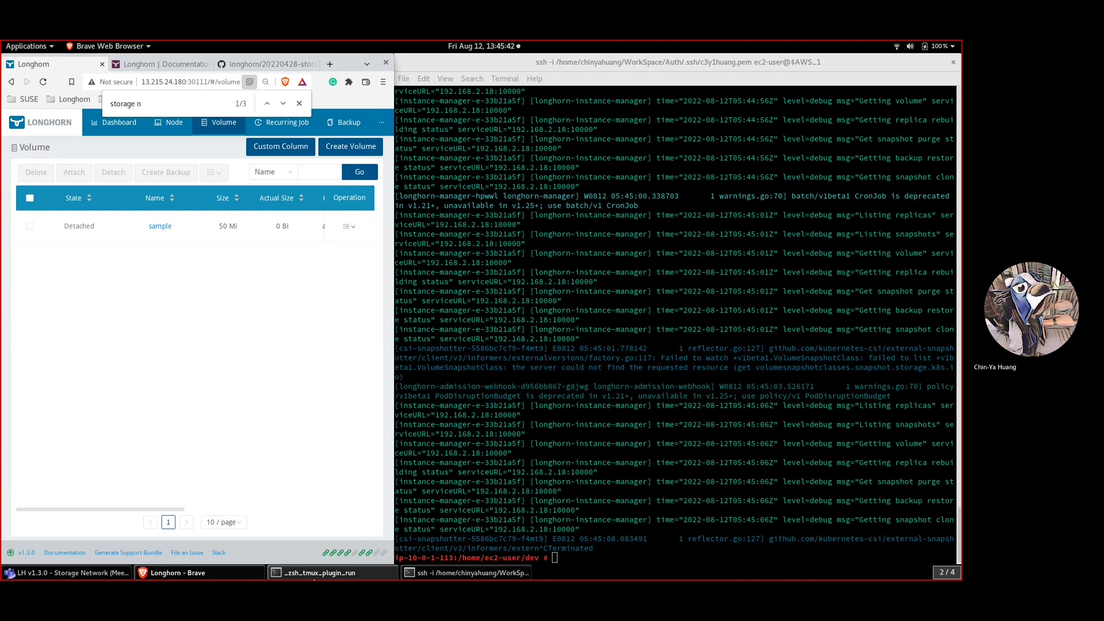
click(320, 572)
- Rerun the 'bash run-log' Longhorn log tail in the right ssh terminal
key(ctrl+b)
key(Down)
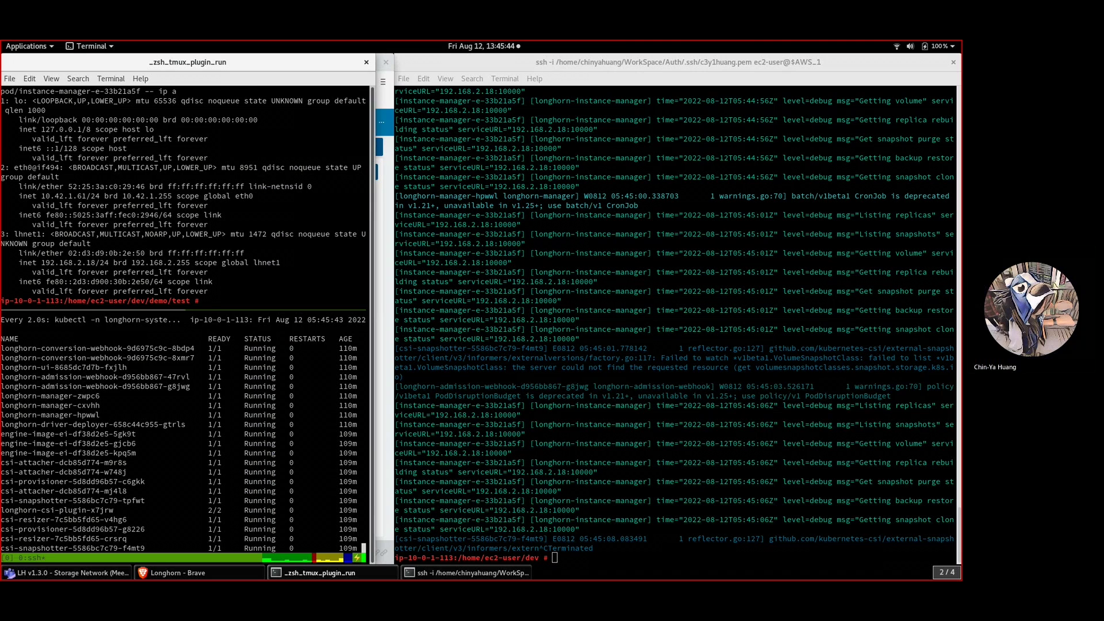
key(ctrl+b)
key(z)
key(ctrl+b)
key(z)
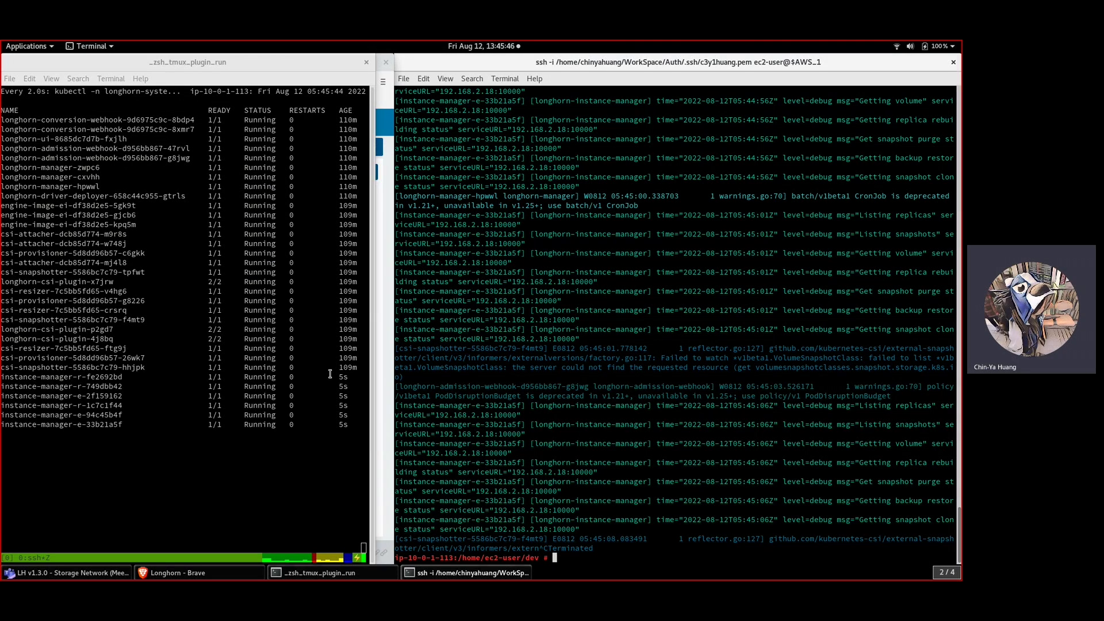
click(713, 414)
key(Up)
key(Return)
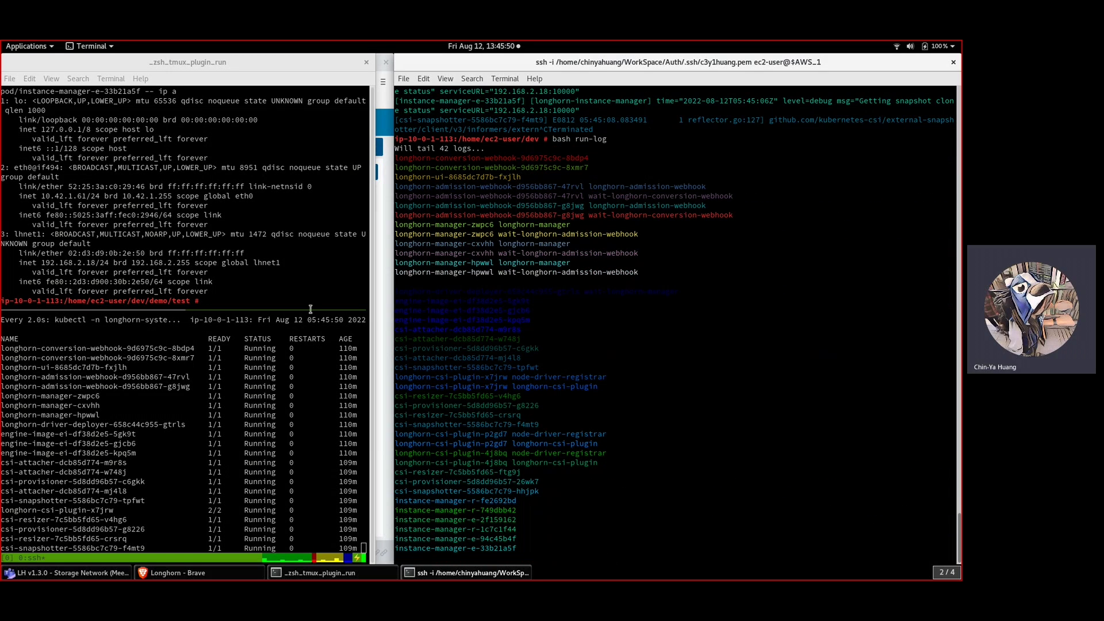
- Attach the sample volume to host ip-10-0-1-102 in Longhorn, then return to the logs
click(319, 573)
click(170, 576)
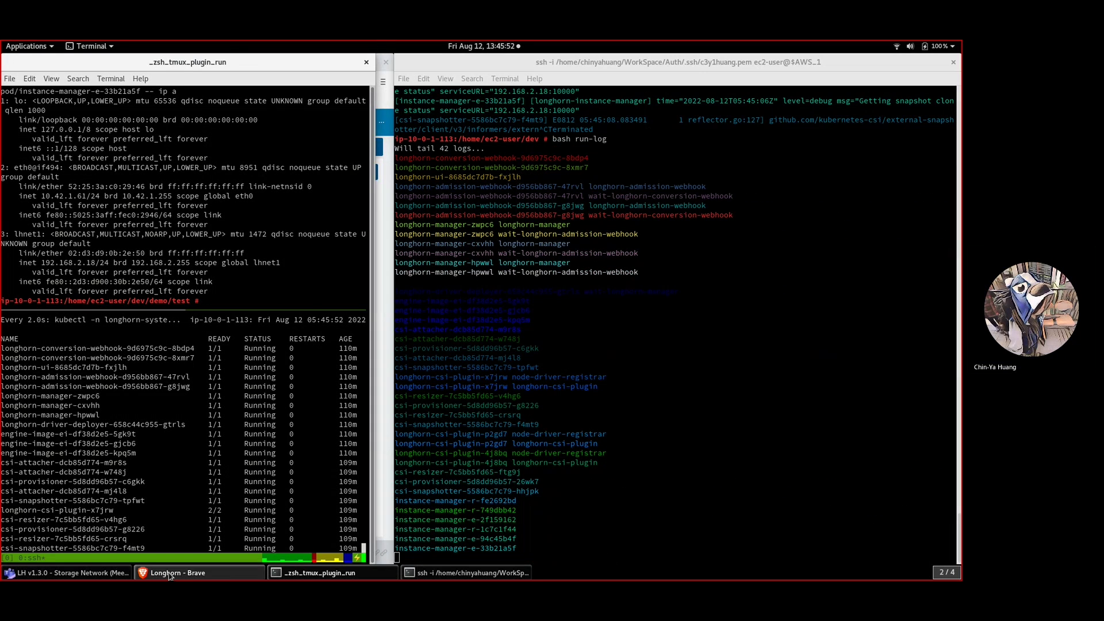
click(347, 224)
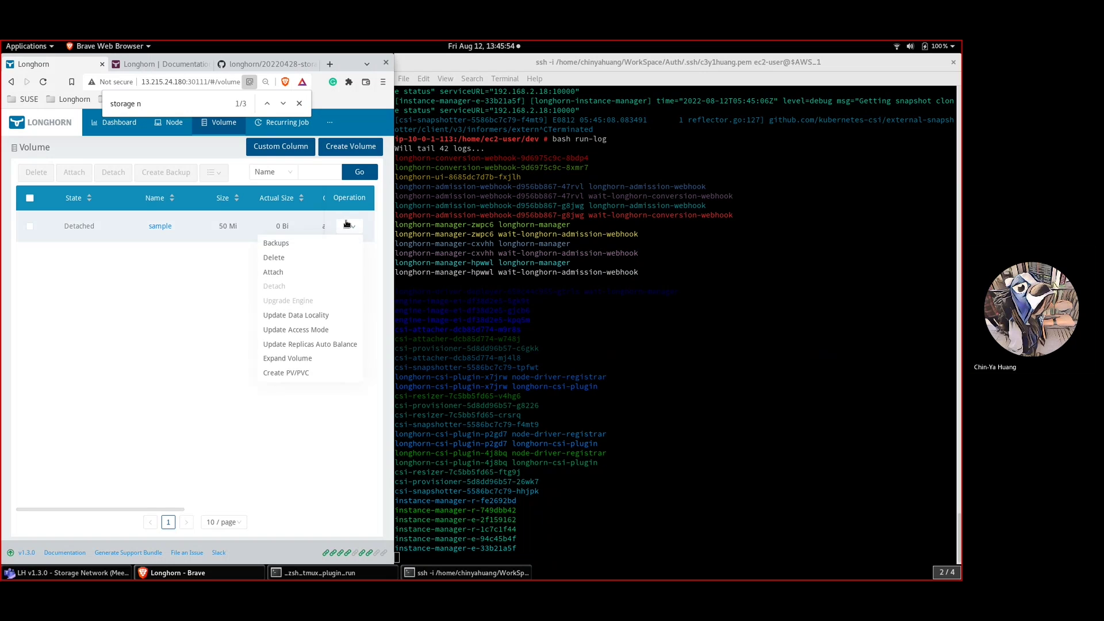
click(274, 272)
click(202, 199)
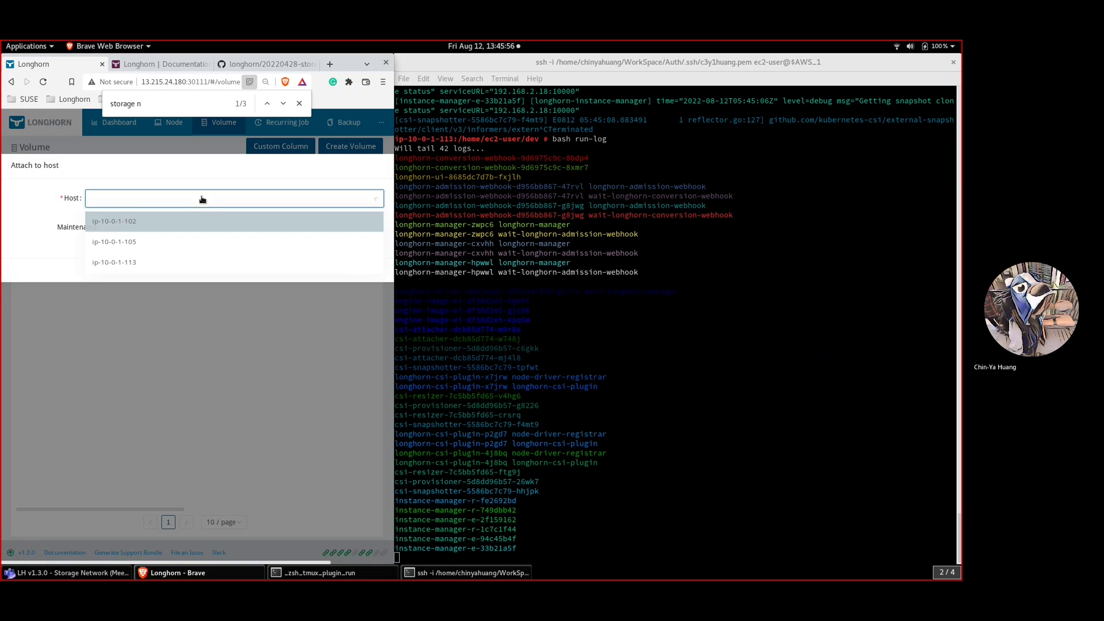
click(184, 219)
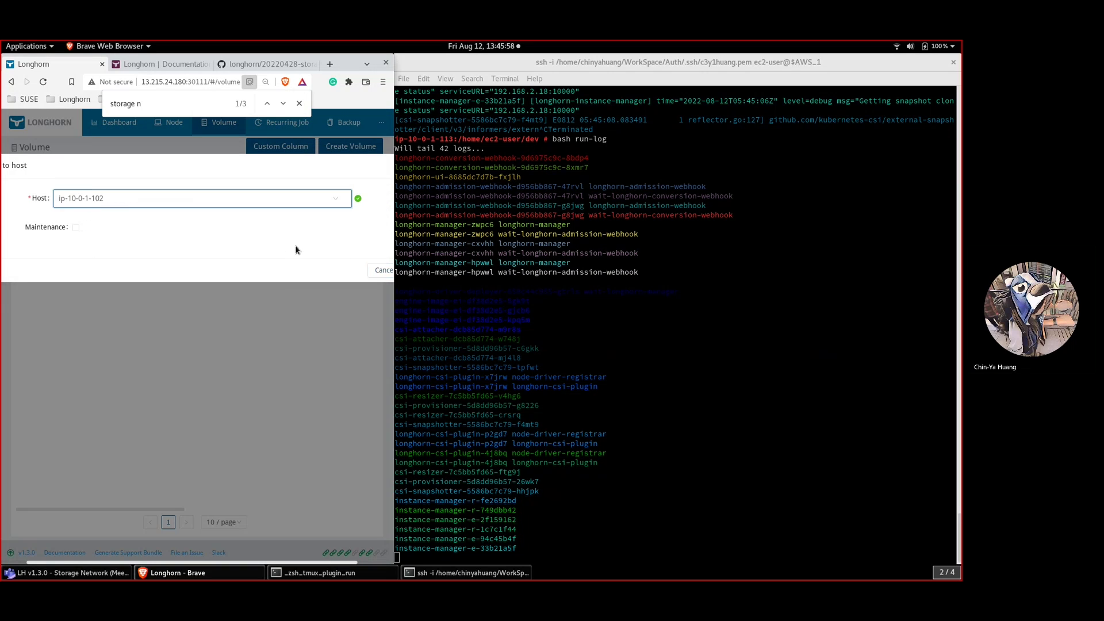
click(373, 270)
click(402, 279)
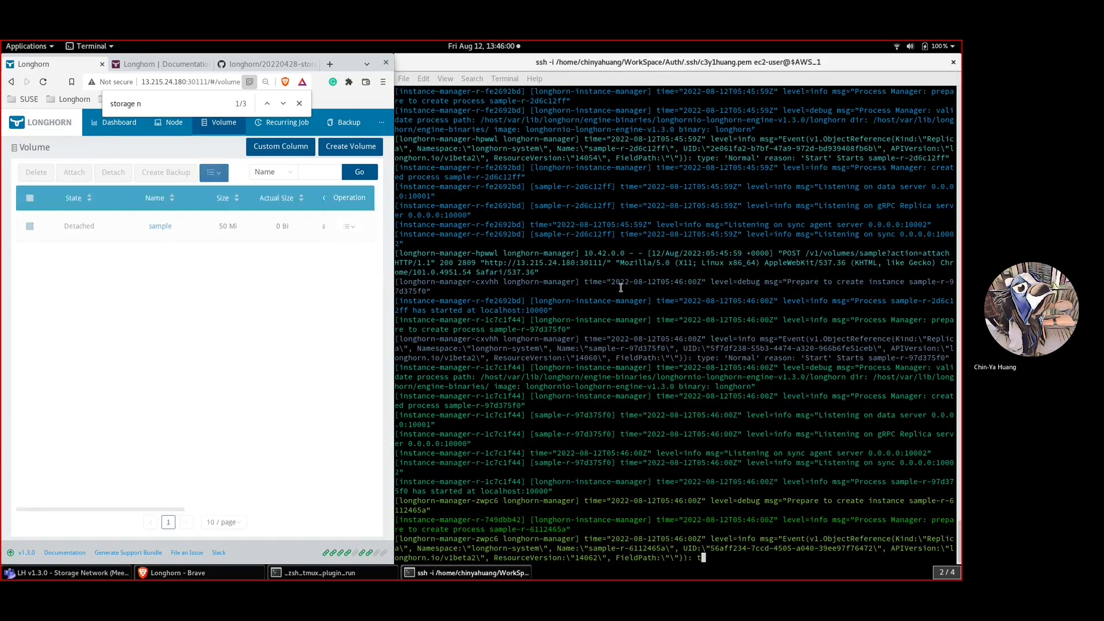
- Maximize the log terminal and highlight the replica's Storage IP 10.42.0.54
key(super+Up)
scroll(376, 253, up, 15)
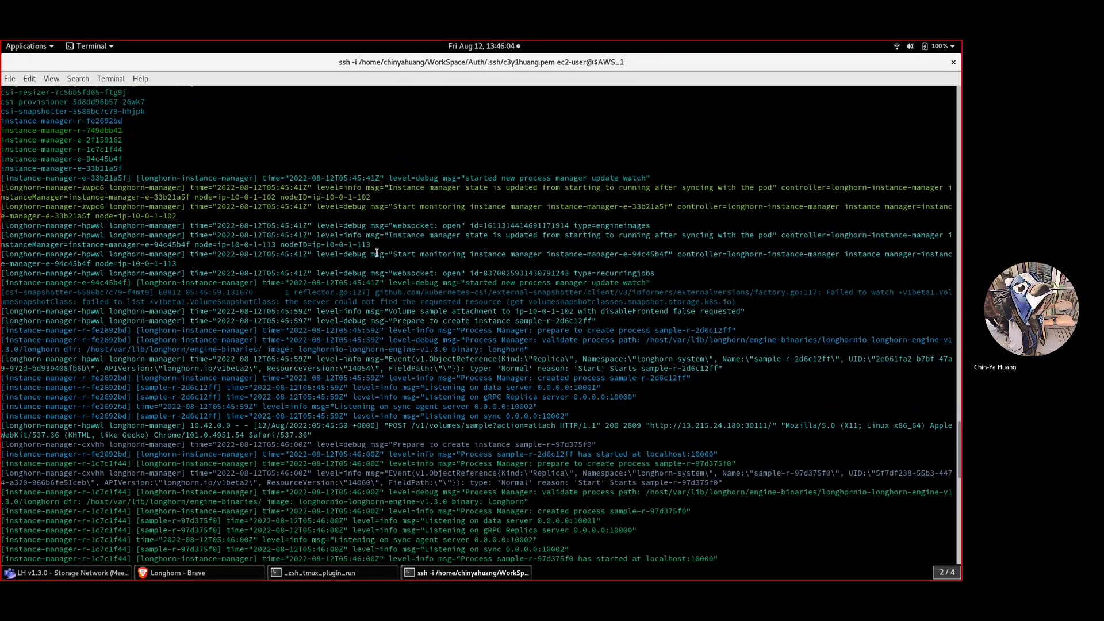
scroll(376, 253, down, 3)
scroll(377, 253, down, 4)
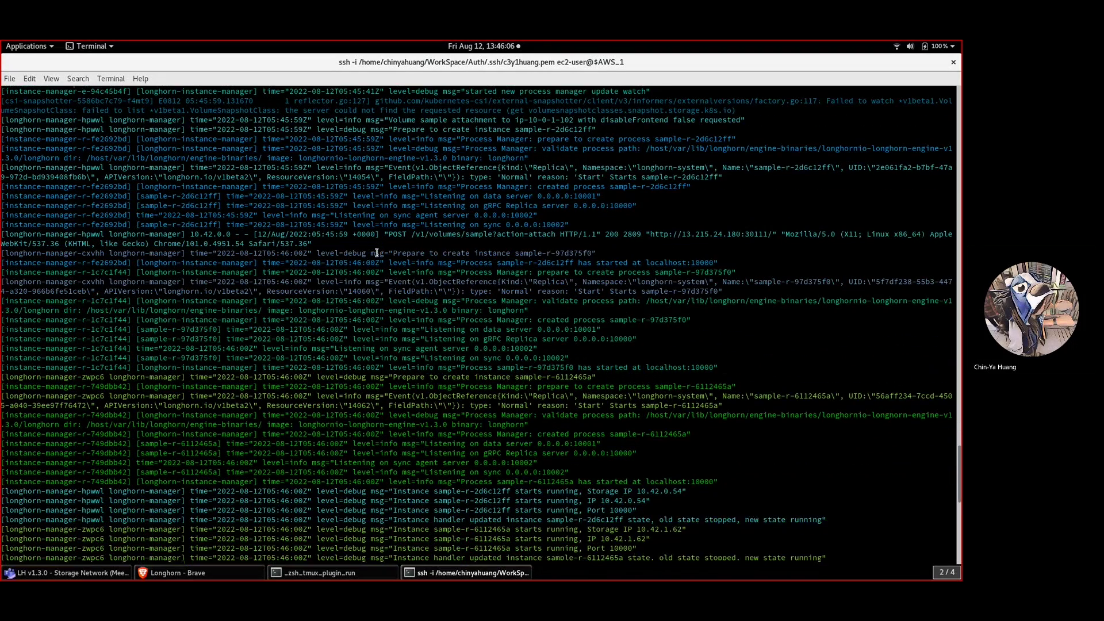
scroll(376, 253, down, 1)
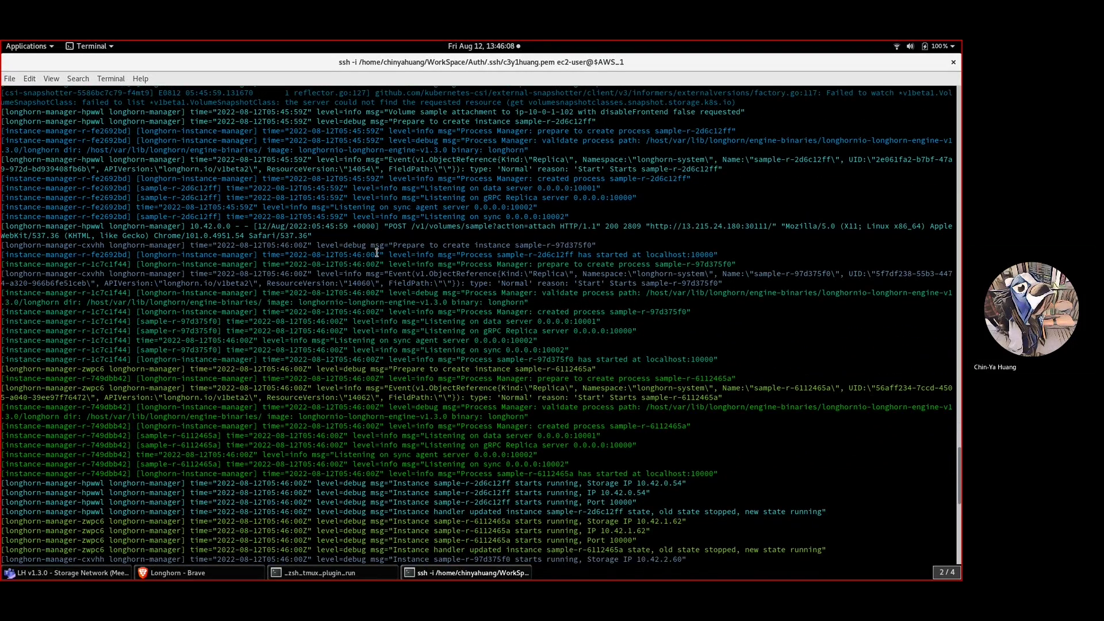
scroll(376, 253, down, 3)
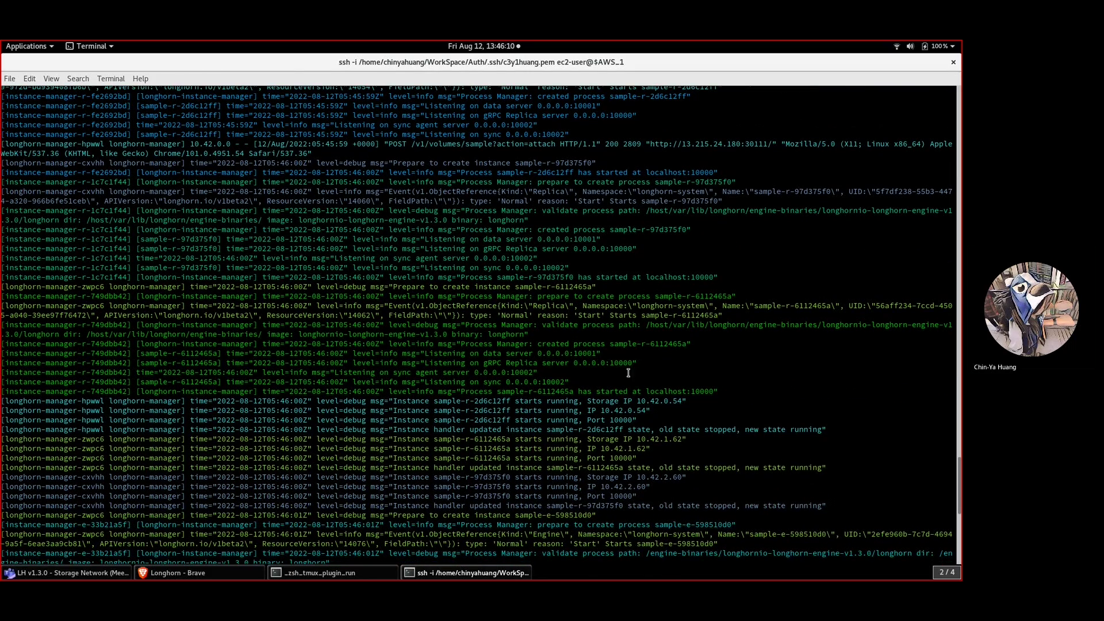
drag(504, 406, 592, 401)
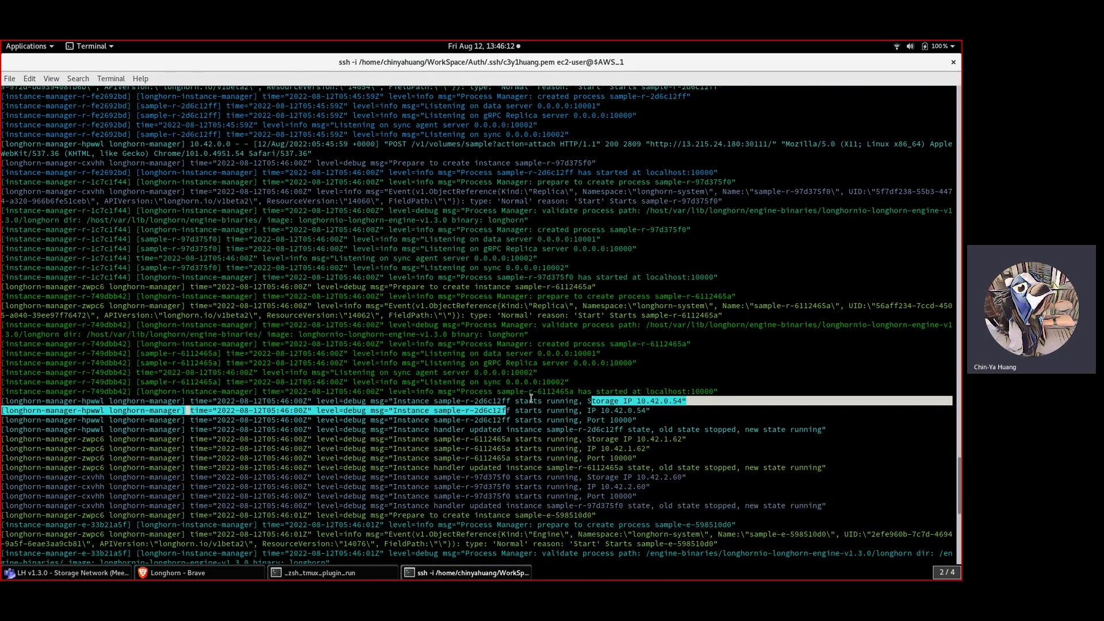
drag(525, 398, 686, 404)
click(619, 403)
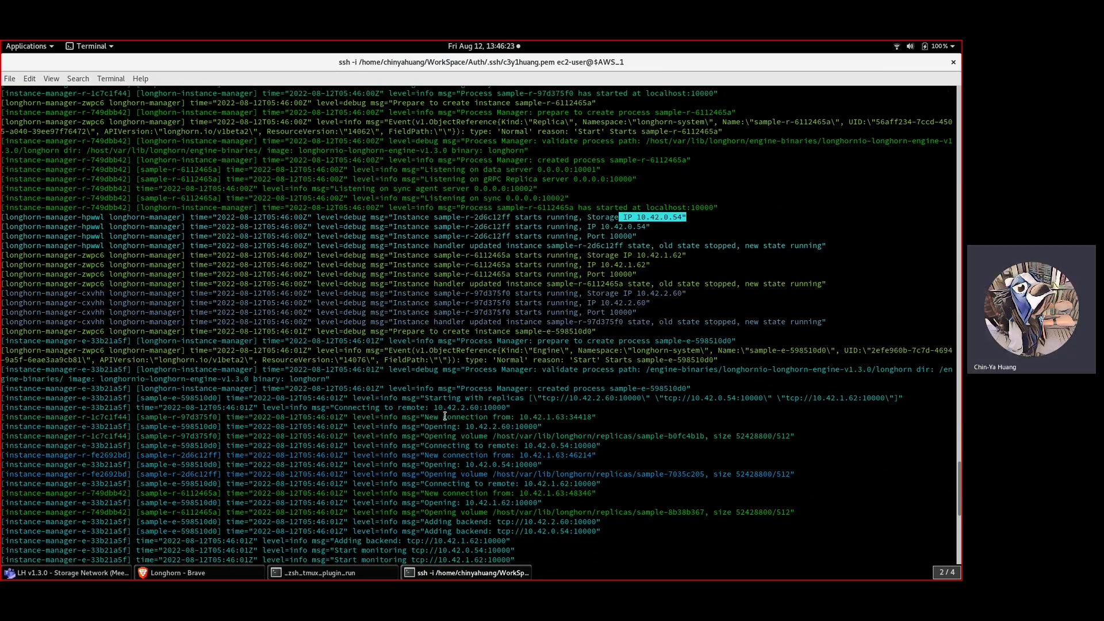
- Highlight the new 10.42 connection and the engine's 10.42.1.63 service URLs
drag(428, 417, 596, 418)
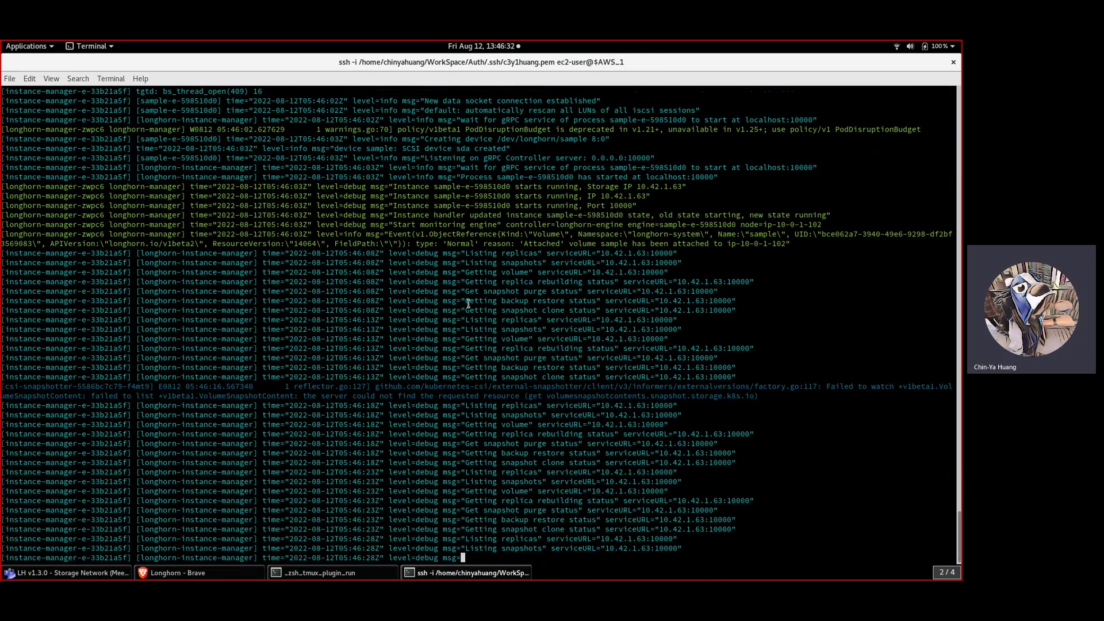
drag(468, 303, 688, 376)
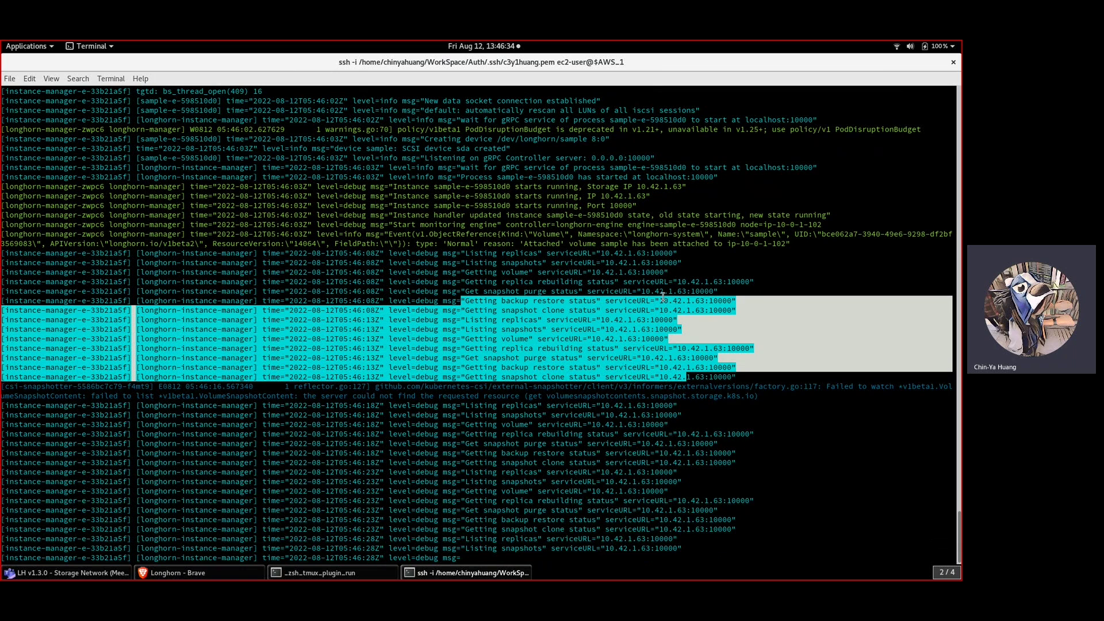
drag(660, 301, 709, 305)
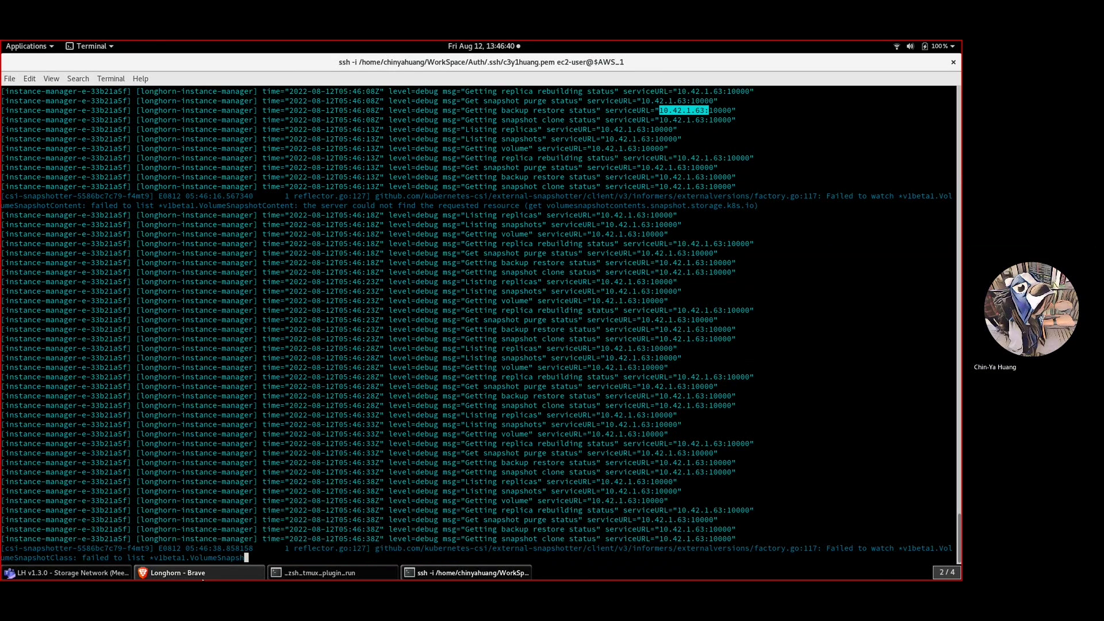
click(202, 575)
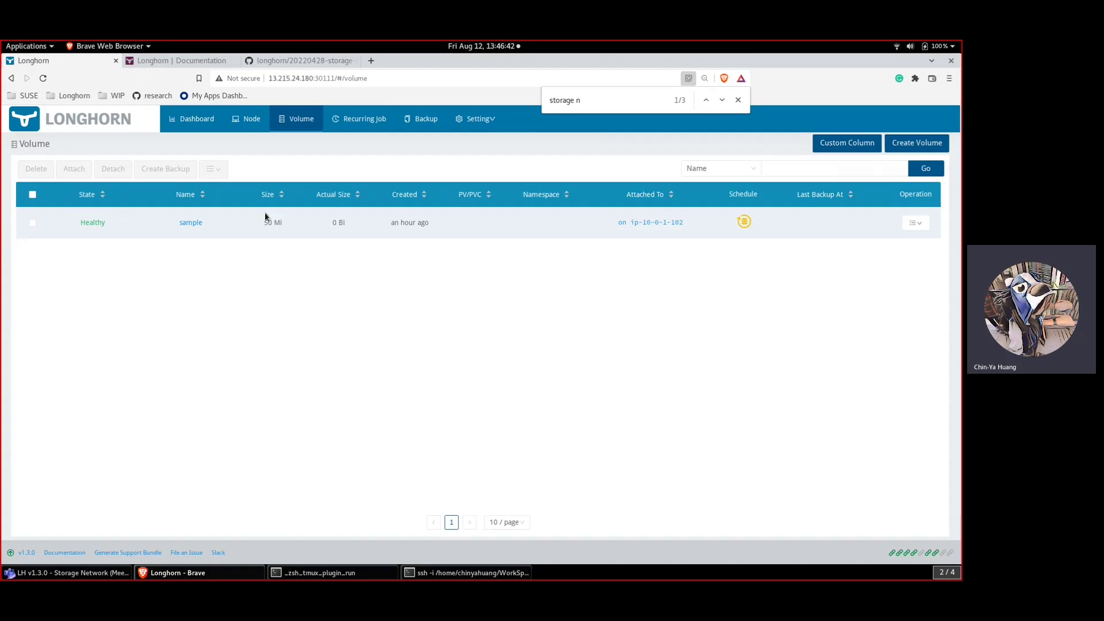
- Scroll through the Longhorn Storage Network documentation page, then switch to the design proposal tab
click(178, 61)
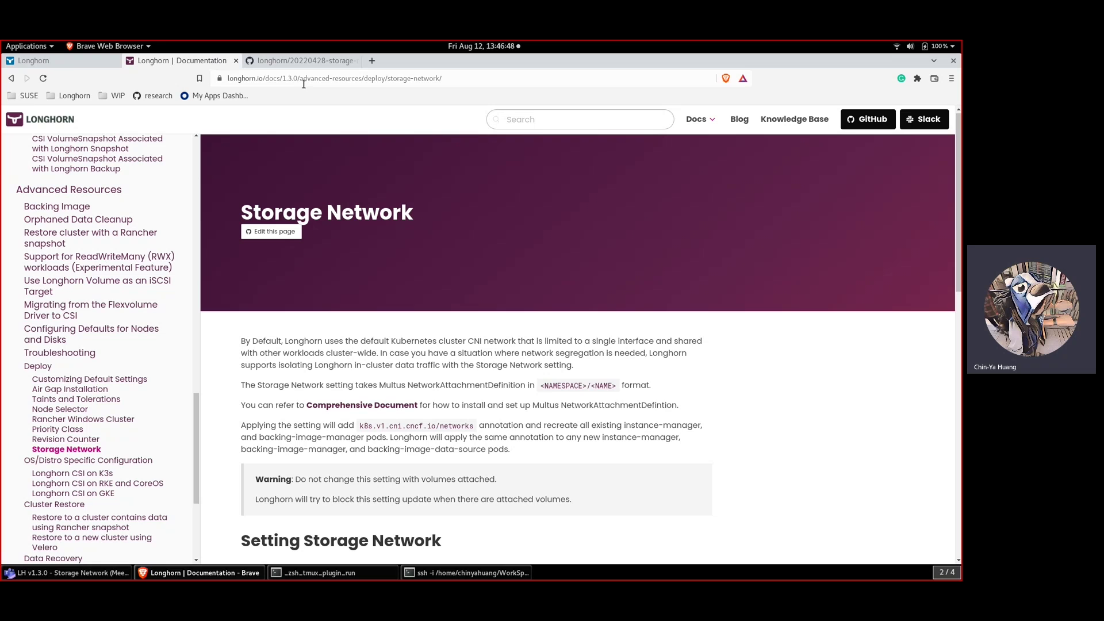
scroll(165, 271, up, 2)
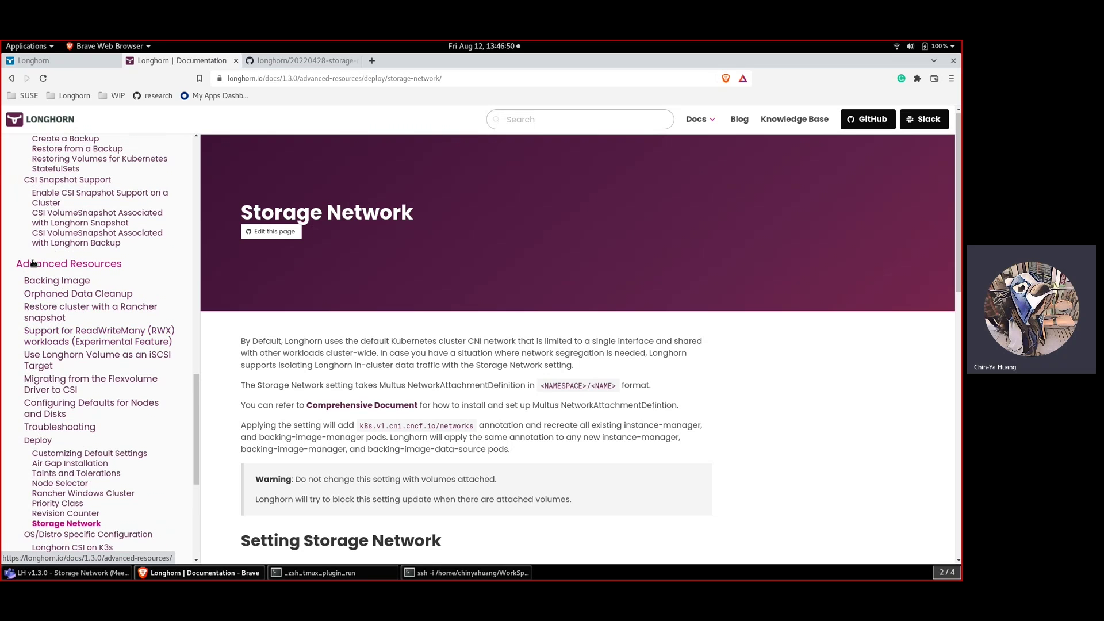
scroll(29, 264, down, 2)
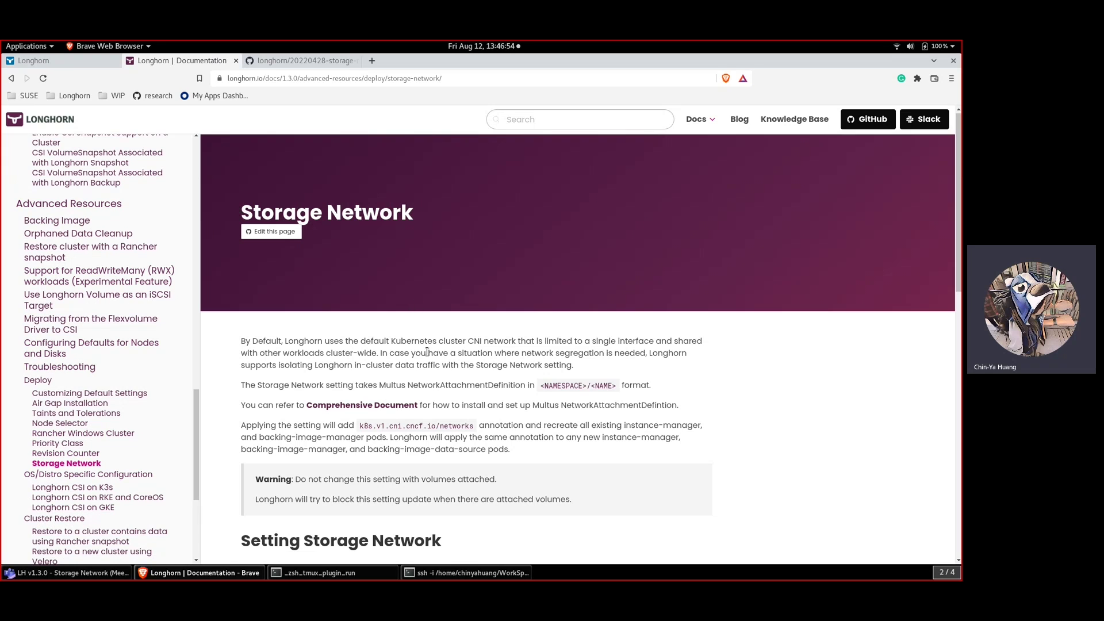
scroll(427, 350, down, 10)
scroll(426, 350, up, 5)
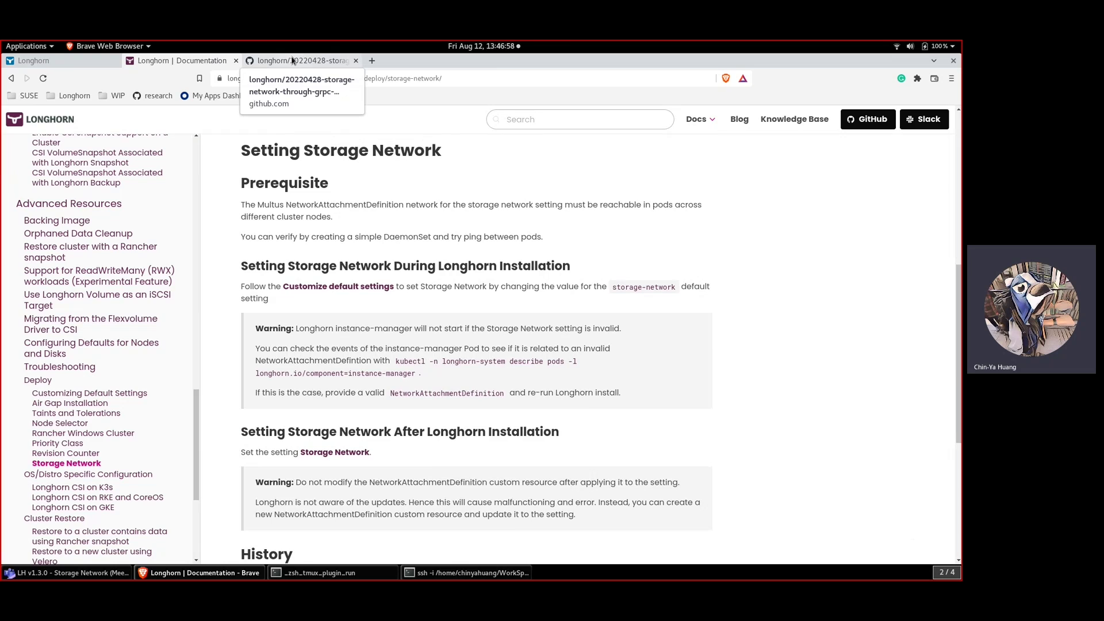
click(292, 61)
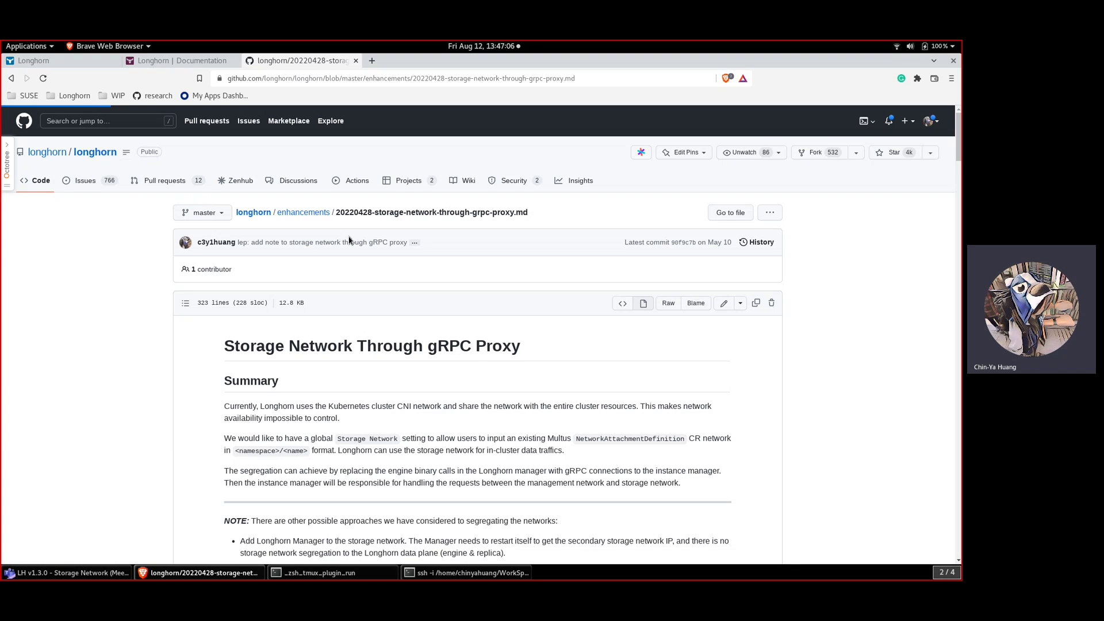
- Browse to the longhorn enhancements folder listing 20220428-storage-network-through-grpc-proxy.md
click(257, 214)
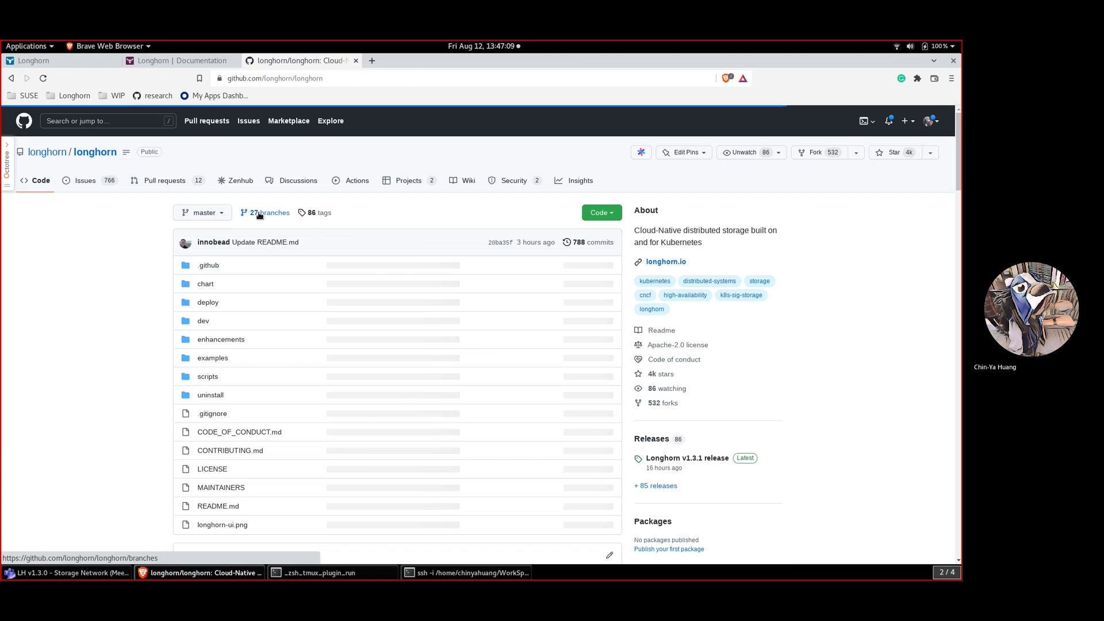
click(224, 340)
scroll(353, 413, down, 5)
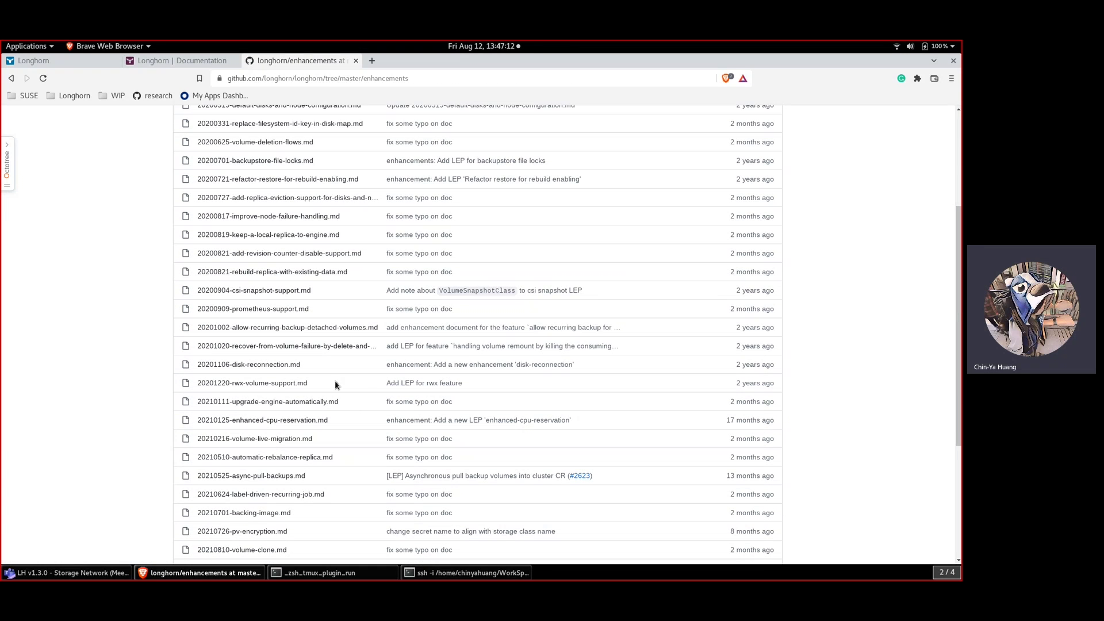
scroll(336, 385, down, 4)
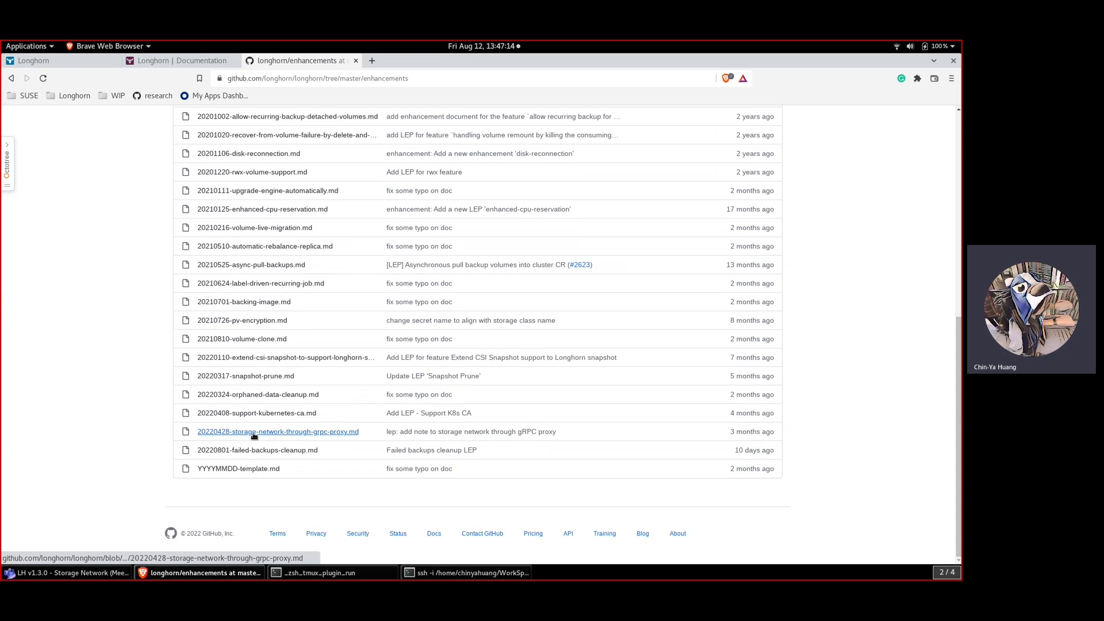